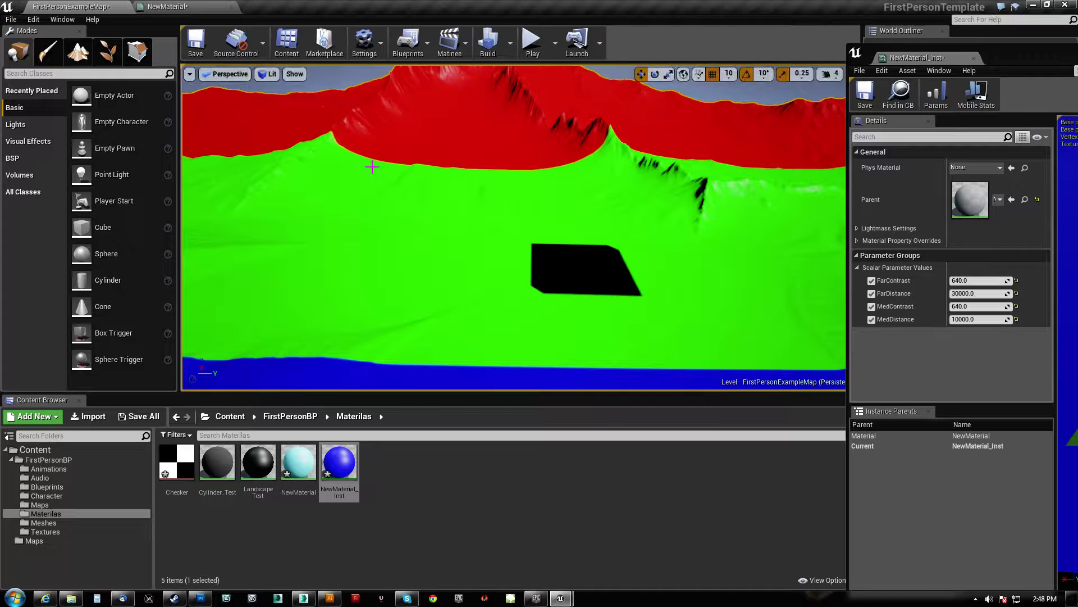
# Open the NewMaterial graph and move the upper PixelDepth, FarDistance and Divide nodes closer to and in line with their Power node
pyautogui.moveTo(510, 223); pyautogui.dragTo(320, 236, button='right')
pyautogui.moveTo(389, 264); pyautogui.dragTo(444, 181, button='right')
pyautogui.click(183, 8)
pyautogui.moveTo(578, 254); pyautogui.dragTo(543, 278, button='right')
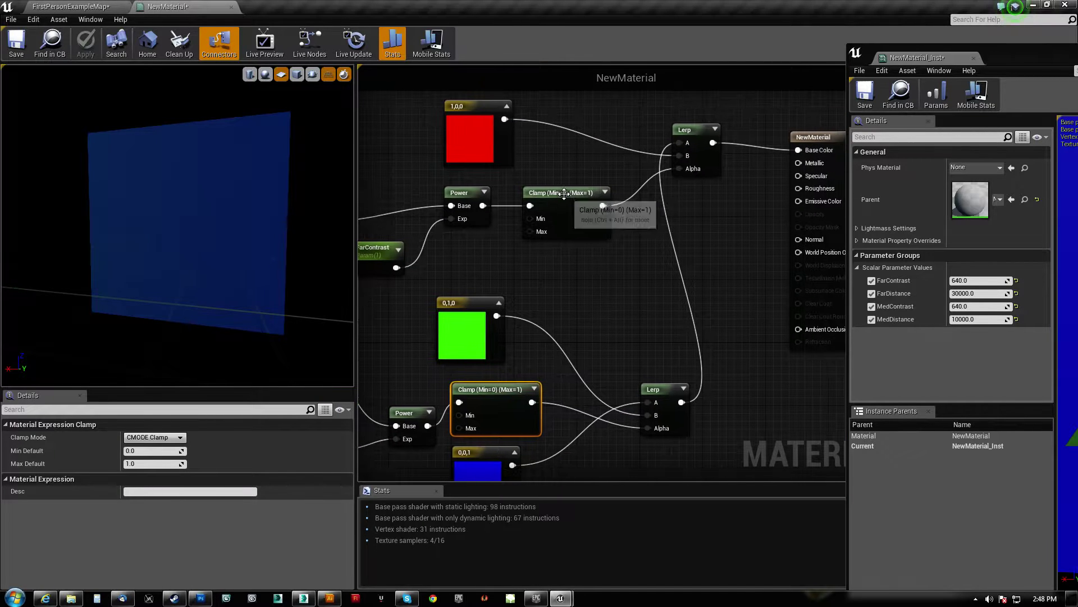
pyautogui.moveTo(469, 251); pyautogui.dragTo(689, 279, button='right')
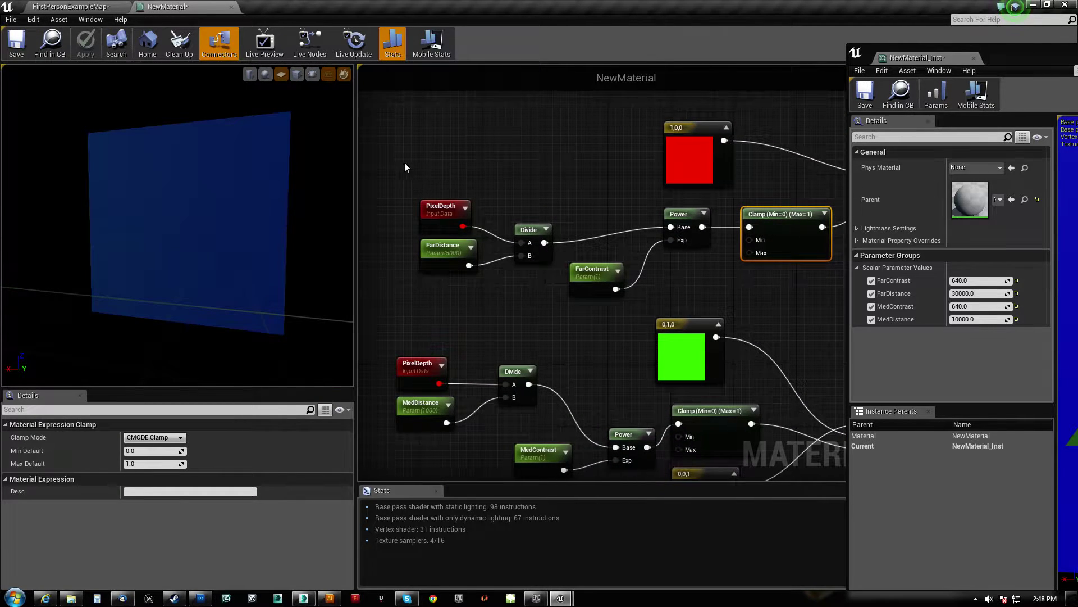
pyautogui.moveTo(404, 166); pyautogui.dragTo(532, 273)
pyautogui.moveTo(535, 229); pyautogui.dragTo(550, 213)
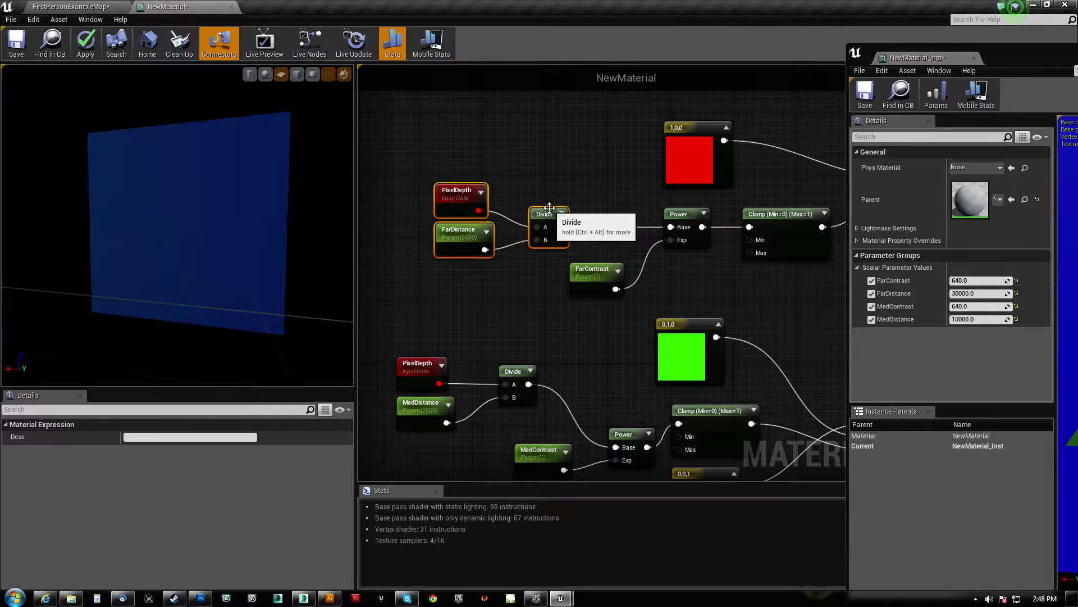
pyautogui.click(464, 188)
pyautogui.moveTo(464, 188)
pyautogui.mouseDown()
pyautogui.moveTo(464, 112)
pyautogui.moveTo(466, 191)
pyautogui.mouseUp()
pyautogui.moveTo(535, 336)
pyautogui.mouseDown(button='right')
pyautogui.moveTo(542, 305)
pyautogui.moveTo(544, 317)
pyautogui.mouseUp(button='right')
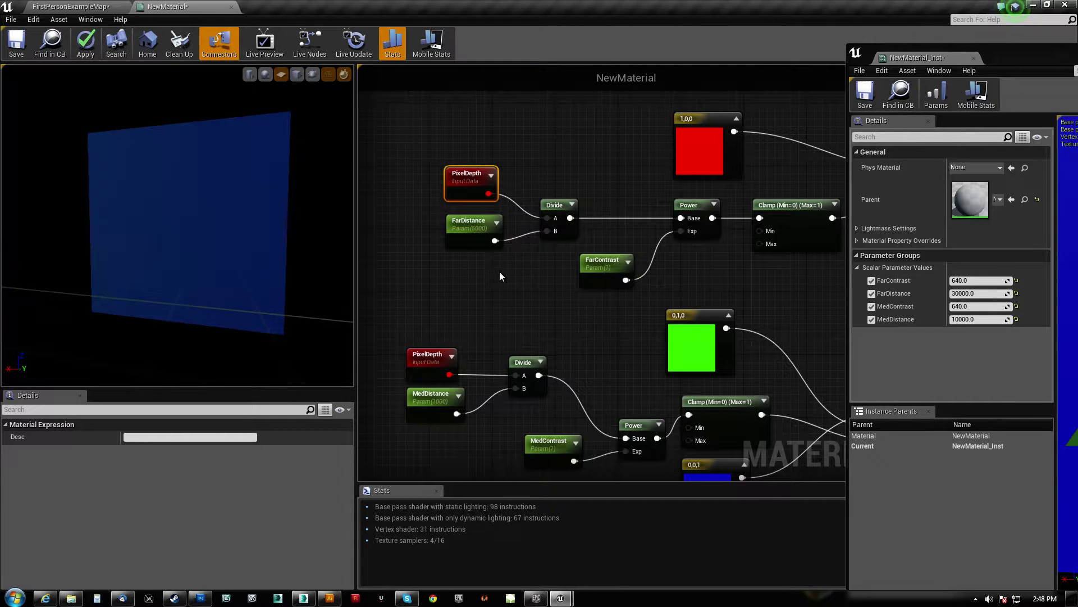
# Nudge the medium-distance Clamp node, and move the final Lerp and material output nodes farther out, lined up with each other
pyautogui.moveTo(549, 314); pyautogui.dragTo(530, 268, button='right')
pyautogui.scroll(-1, 517, 215)
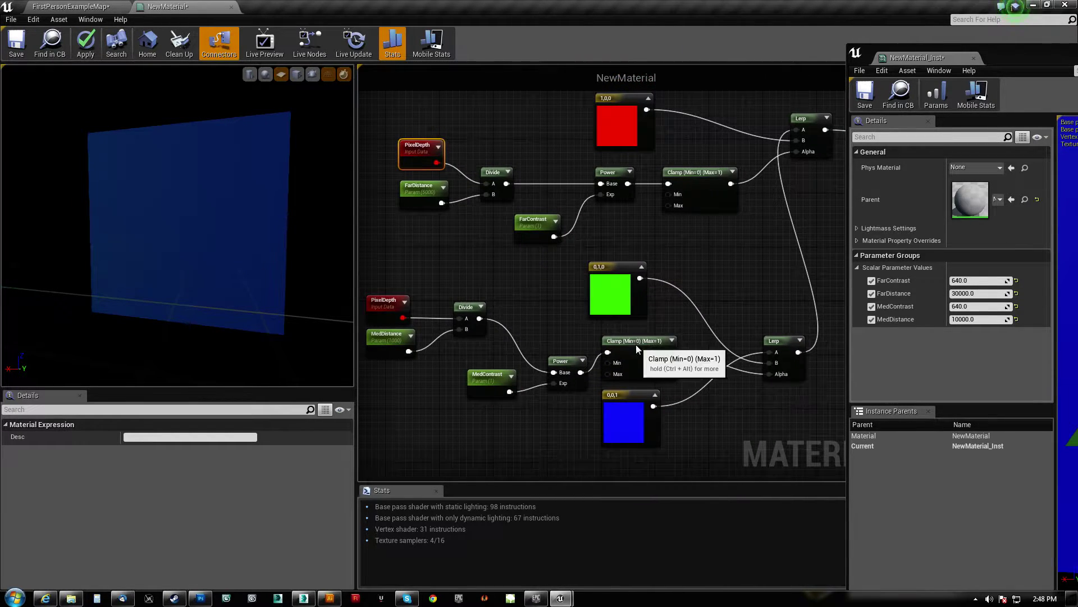
pyautogui.moveTo(636, 341); pyautogui.dragTo(642, 347)
pyautogui.moveTo(511, 412); pyautogui.dragTo(434, 438, button='right')
pyautogui.scroll(-3, 609, 334)
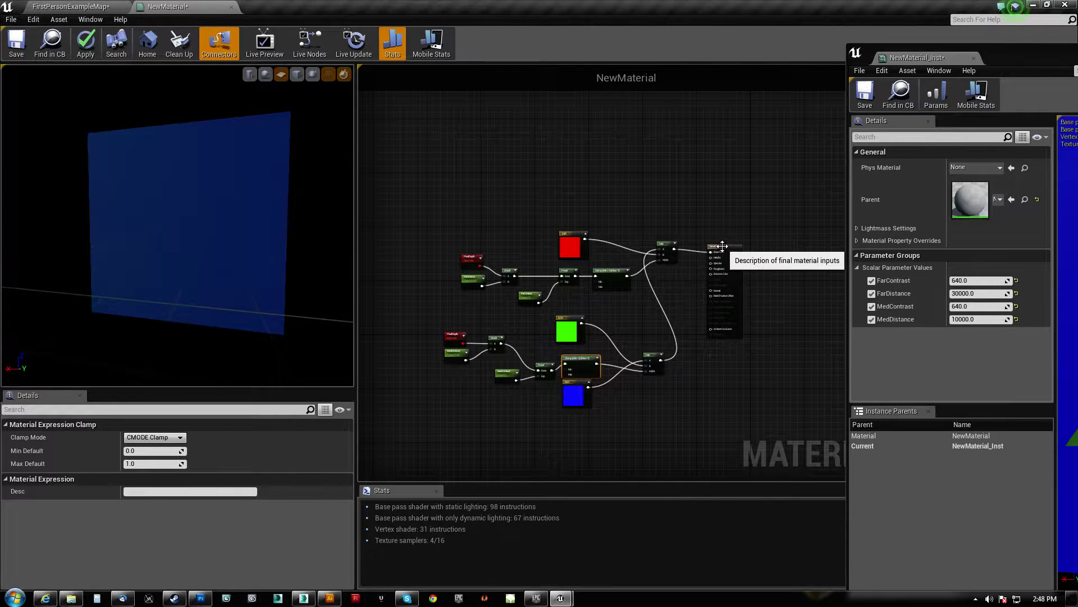
pyautogui.moveTo(713, 258); pyautogui.dragTo(761, 250)
pyautogui.scroll(3, 683, 279)
pyautogui.moveTo(647, 208); pyautogui.dragTo(770, 179)
pyautogui.moveTo(771, 179); pyautogui.dragTo(672, 189, button='right')
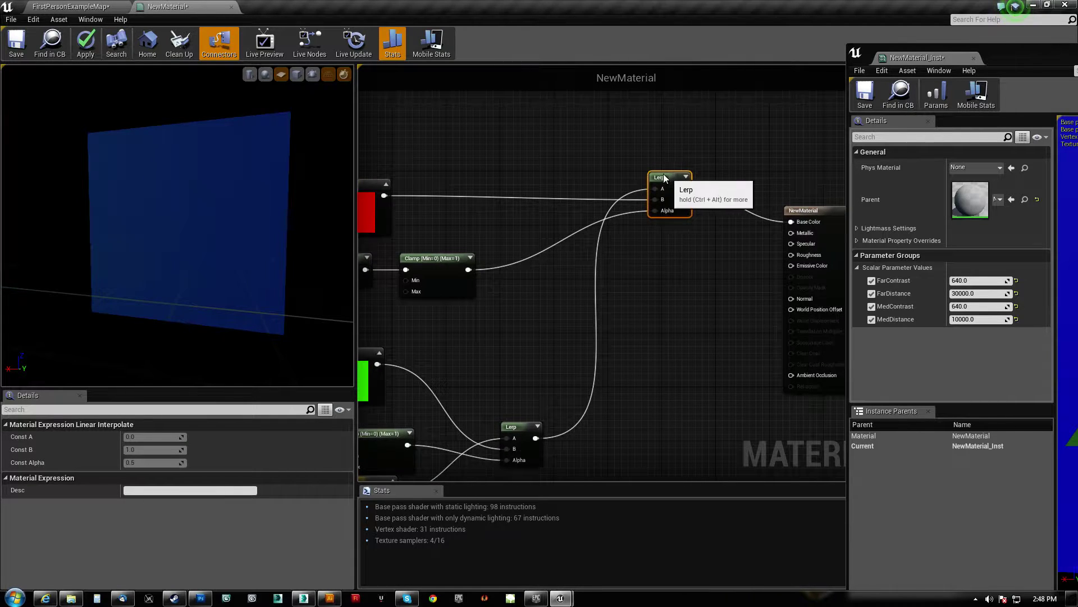
pyautogui.moveTo(672, 189); pyautogui.dragTo(659, 182)
pyautogui.moveTo(800, 205); pyautogui.dragTo(788, 181)
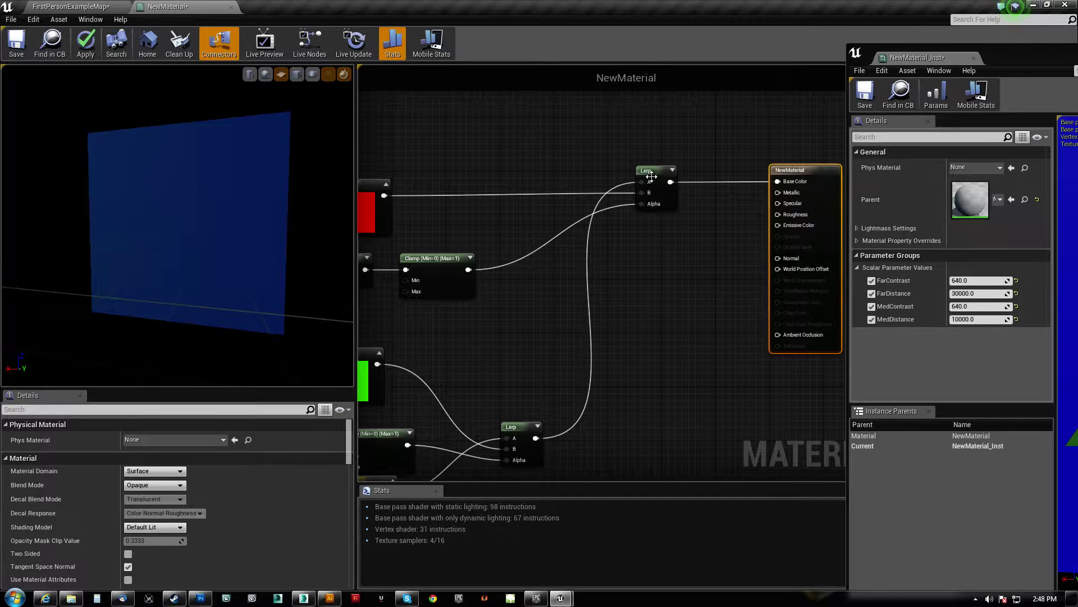
# Widen the material graph area by narrowing the preview and details area beside it
pyautogui.moveTo(514, 333); pyautogui.dragTo(636, 286, button='right')
pyautogui.scroll(-2, 560, 319)
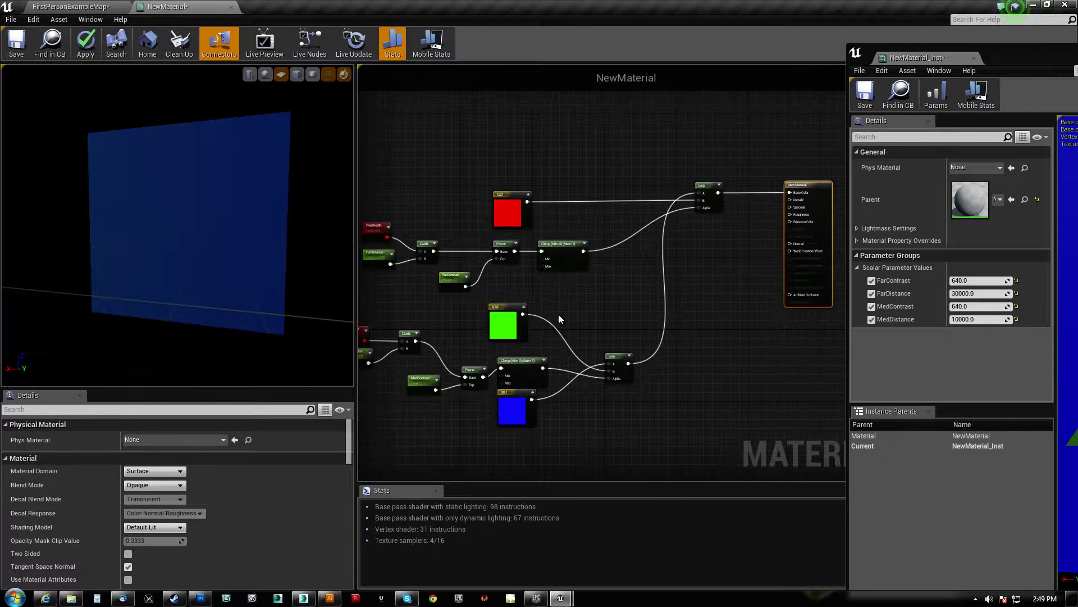
pyautogui.moveTo(578, 306); pyautogui.dragTo(630, 295, button='right')
pyautogui.moveTo(356, 252); pyautogui.dragTo(206, 252)
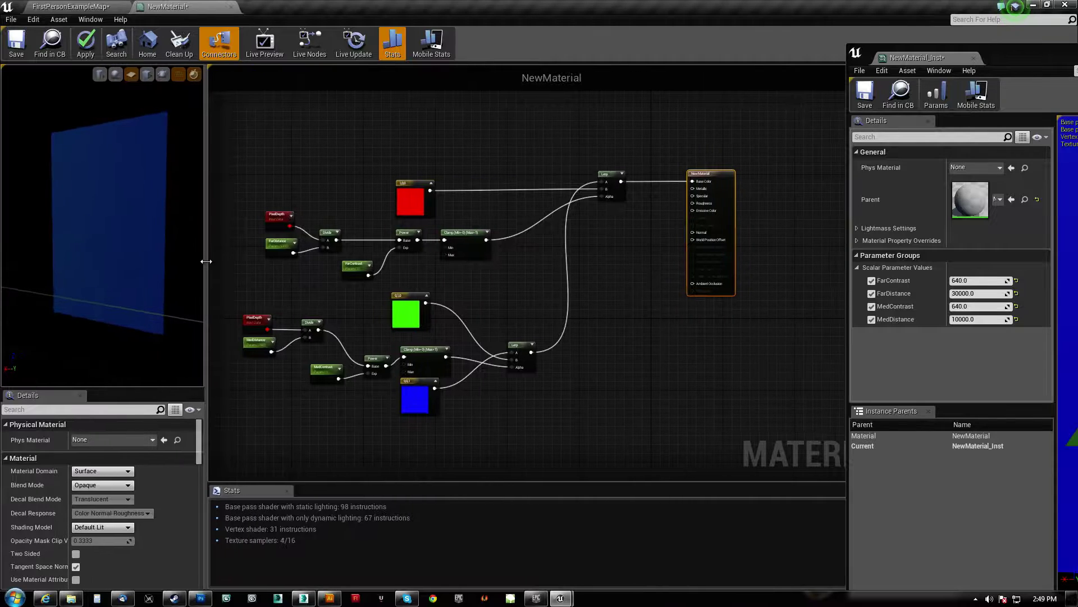
pyautogui.moveTo(301, 289); pyautogui.dragTo(382, 277, button='right')
pyautogui.scroll(3, 709, 227)
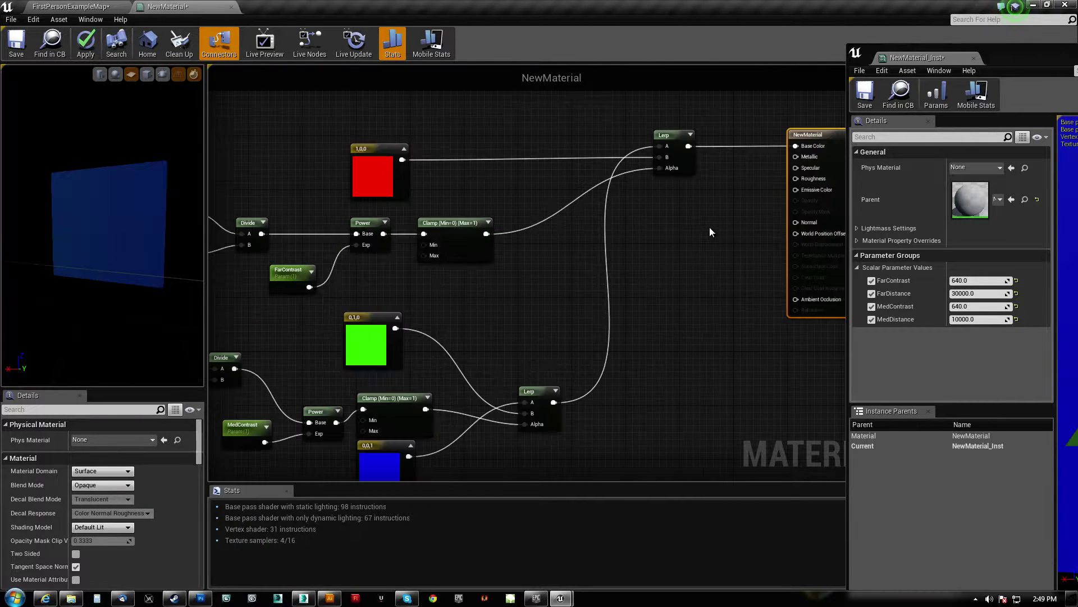
# Move the material output node closer to the final Lerp, and the green 0,1,0 and blue 0,0,1 constants closer to the lower Lerp
pyautogui.moveTo(711, 222); pyautogui.dragTo(607, 233, button='right')
pyautogui.moveTo(741, 166); pyautogui.dragTo(701, 167)
pyautogui.moveTo(514, 277); pyautogui.dragTo(778, 155, button='right')
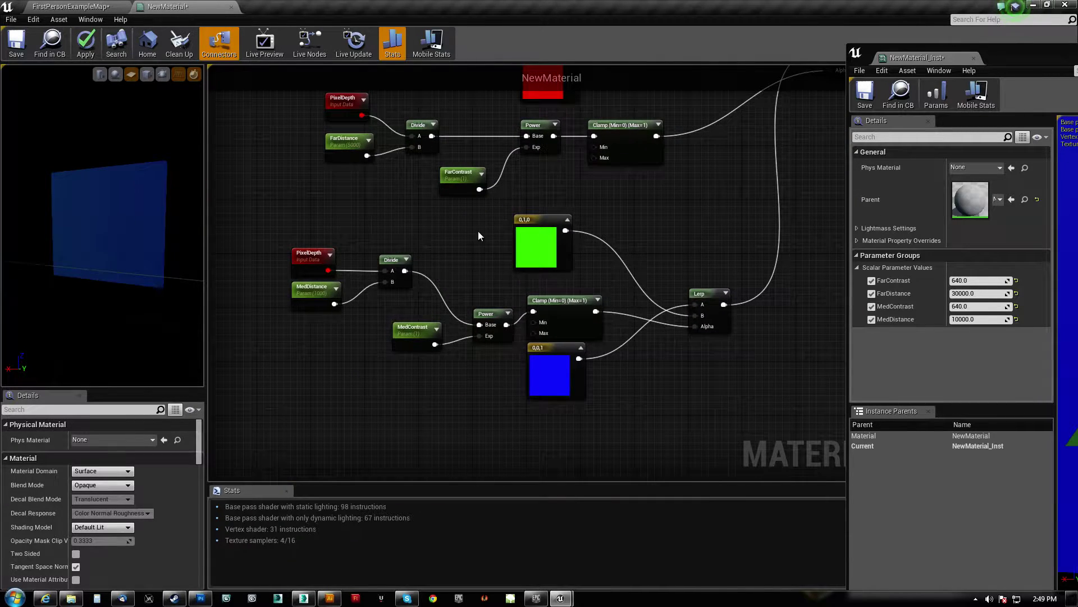
pyautogui.moveTo(547, 225); pyautogui.dragTo(581, 245)
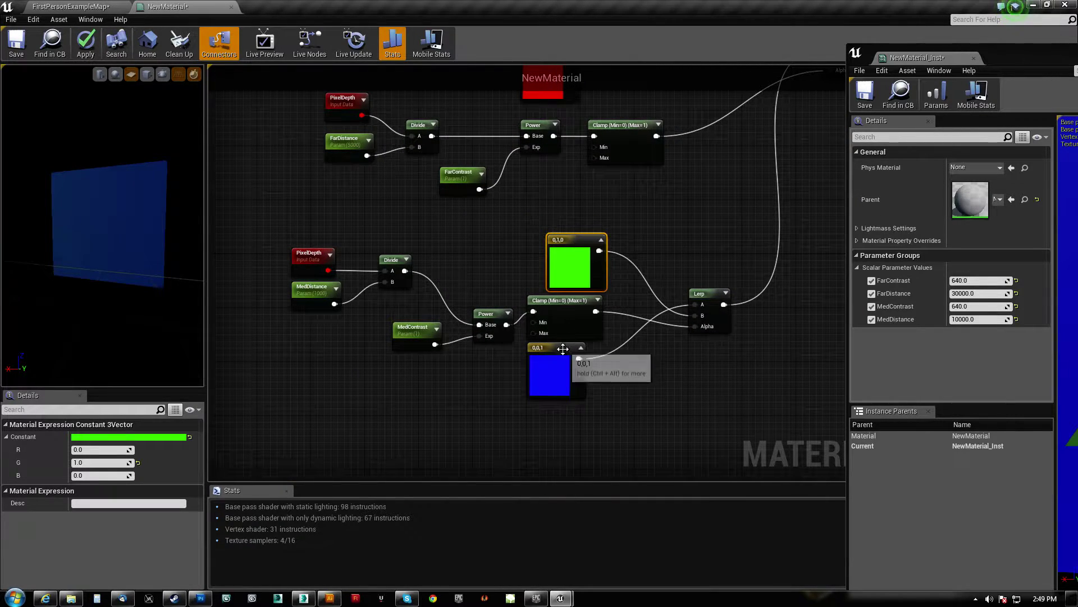
pyautogui.moveTo(563, 356); pyautogui.dragTo(575, 362)
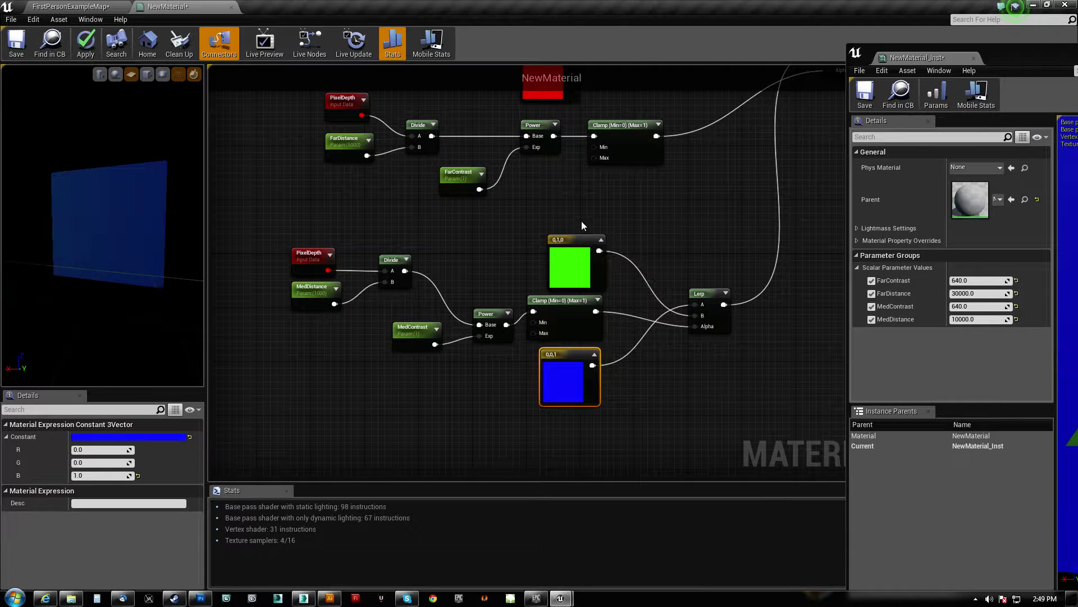
# Look around the landscape in the FirstPersonExampleMap viewport to examine its red, green and blue distance bands
pyautogui.moveTo(522, 229); pyautogui.dragTo(509, 311, button='right')
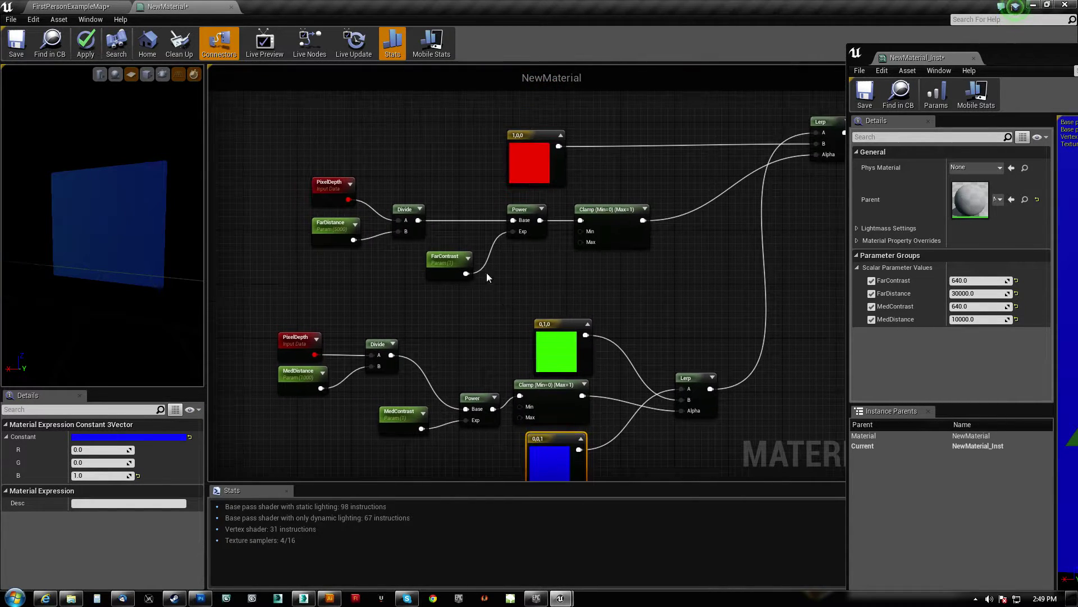
pyautogui.click(90, 7)
pyautogui.moveTo(450, 253); pyautogui.dragTo(450, 253, button='right')
pyautogui.moveTo(460, 199); pyautogui.dragTo(460, 199, button='right')
pyautogui.moveTo(467, 142); pyautogui.dragTo(466, 143, button='right')
pyautogui.moveTo(321, 121); pyautogui.dragTo(321, 120, button='right')
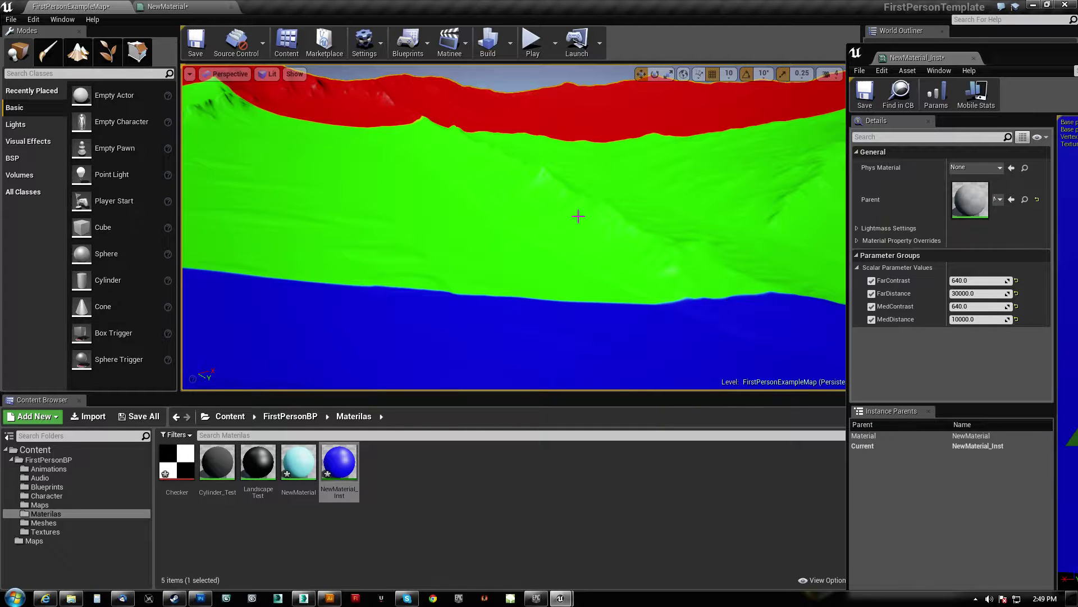
# Examine the far-distance and medium-distance node groups in the NewMaterial graph by selecting each group, and review how they reach the final Lerp
pyautogui.click(167, 11)
pyautogui.moveTo(464, 318); pyautogui.dragTo(490, 225, button='right')
pyautogui.moveTo(281, 197); pyautogui.dragTo(780, 400)
pyautogui.moveTo(691, 209); pyautogui.dragTo(636, 373, button='right')
pyautogui.moveTo(273, 360); pyautogui.dragTo(658, 184)
pyautogui.moveTo(761, 271); pyautogui.dragTo(633, 285, button='right')
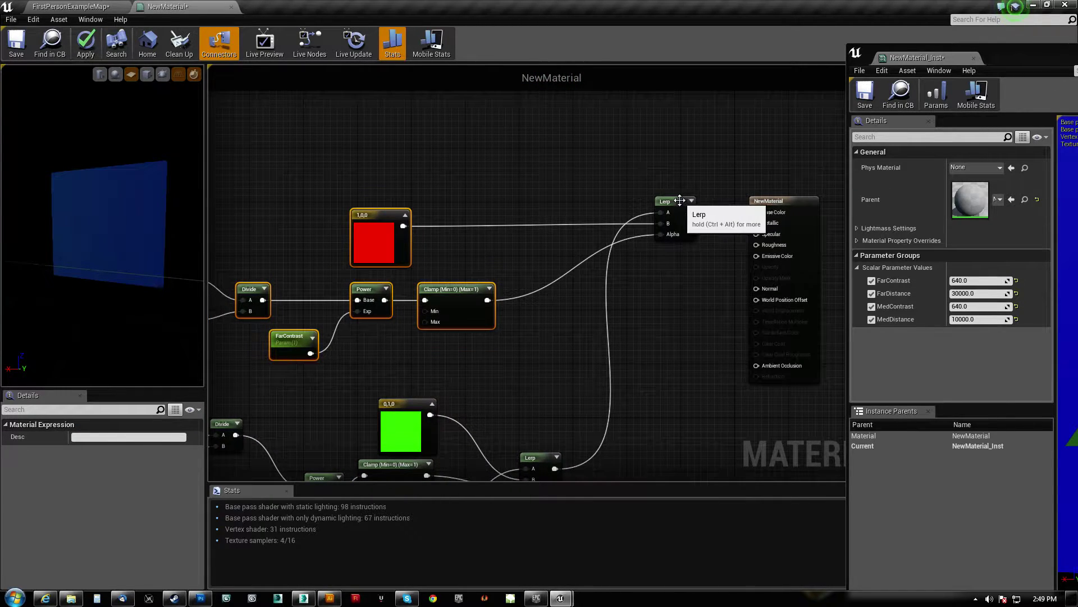
pyautogui.moveTo(542, 346); pyautogui.dragTo(641, 152, button='right')
pyautogui.moveTo(247, 186); pyautogui.dragTo(669, 362)
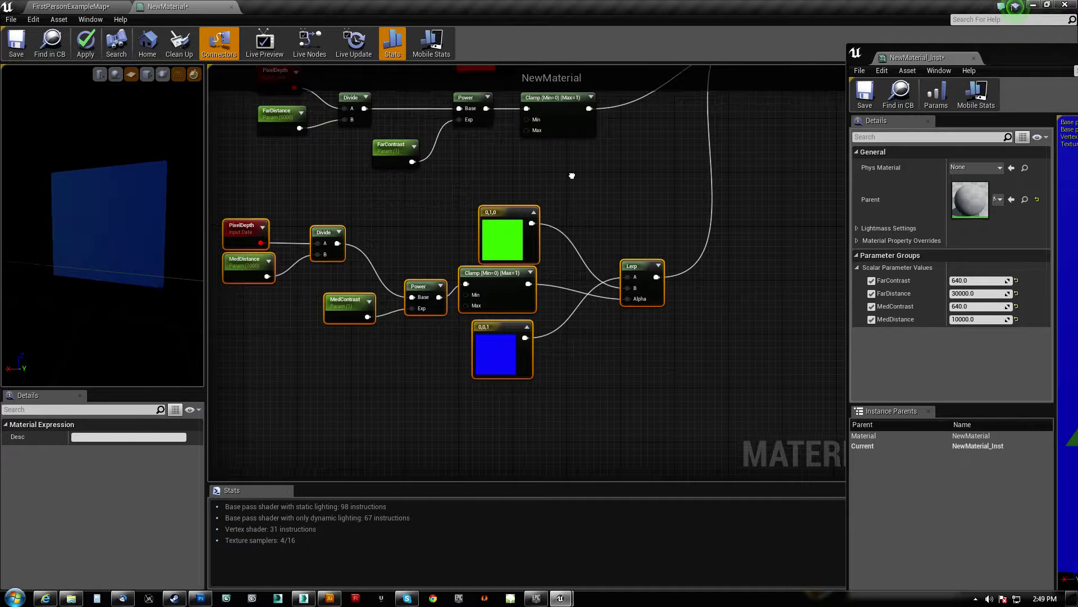
pyautogui.moveTo(634, 265); pyautogui.dragTo(691, 265, button='right')
pyautogui.moveTo(329, 333); pyautogui.dragTo(447, 379, button='right')
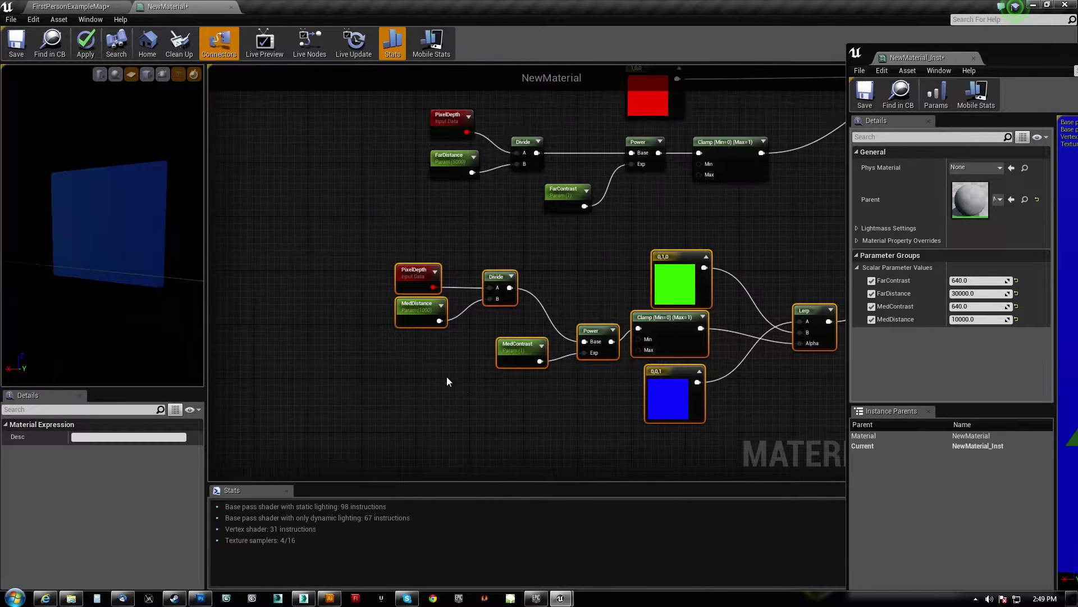
# Inspect the medium-distance PixelDepth, MedDistance and MedContrast nodes one after another
pyautogui.scroll(2, 408, 323)
pyautogui.moveTo(469, 244); pyautogui.dragTo(455, 234, button='right')
pyautogui.click(400, 249)
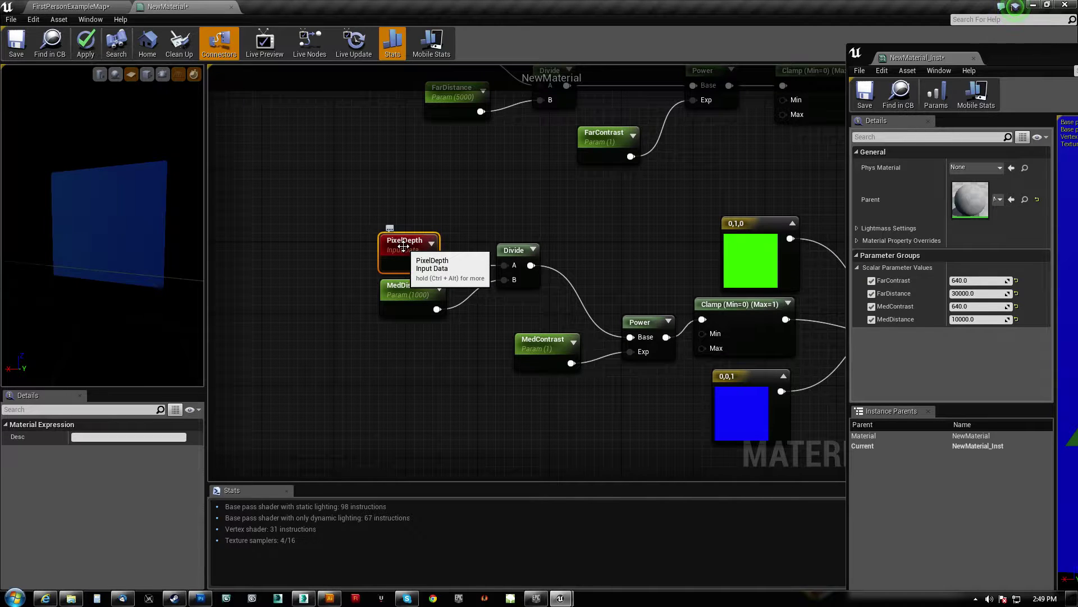
pyautogui.click(414, 287)
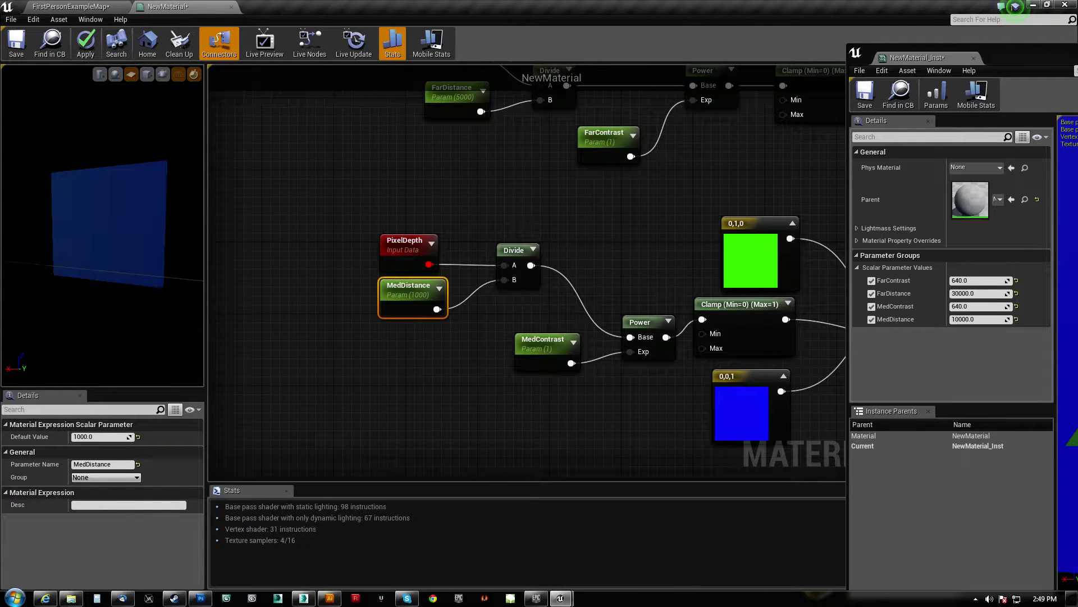
pyautogui.moveTo(546, 331); pyautogui.dragTo(528, 308, button='right')
pyautogui.click(528, 314)
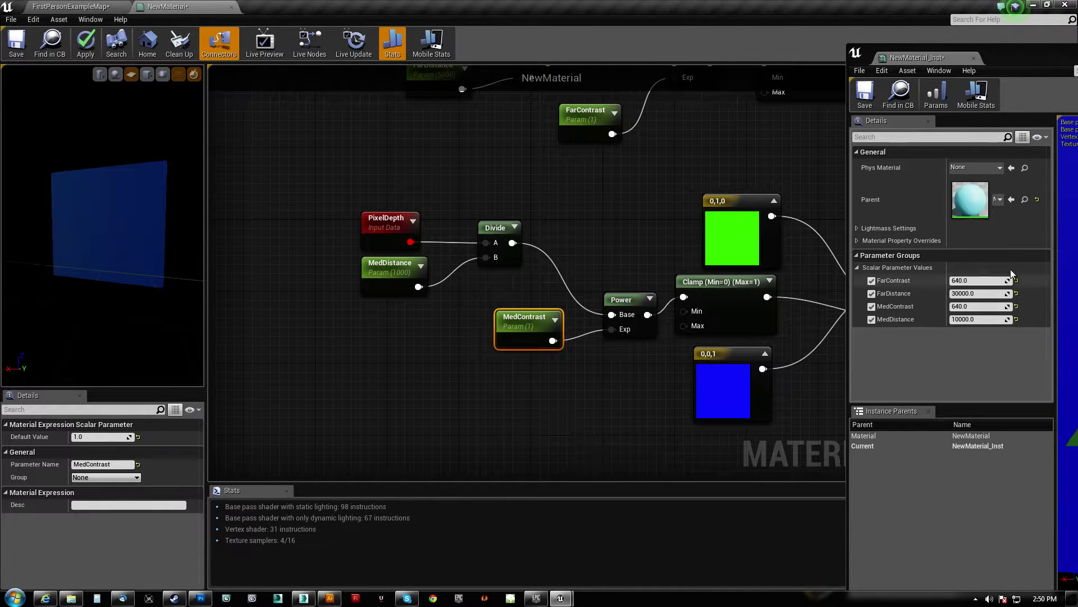
# Set both FarContrast and MedContrast to 1 in the NewMaterial_Inst material instance
pyautogui.moveTo(999, 59); pyautogui.dragTo(1011, 40)
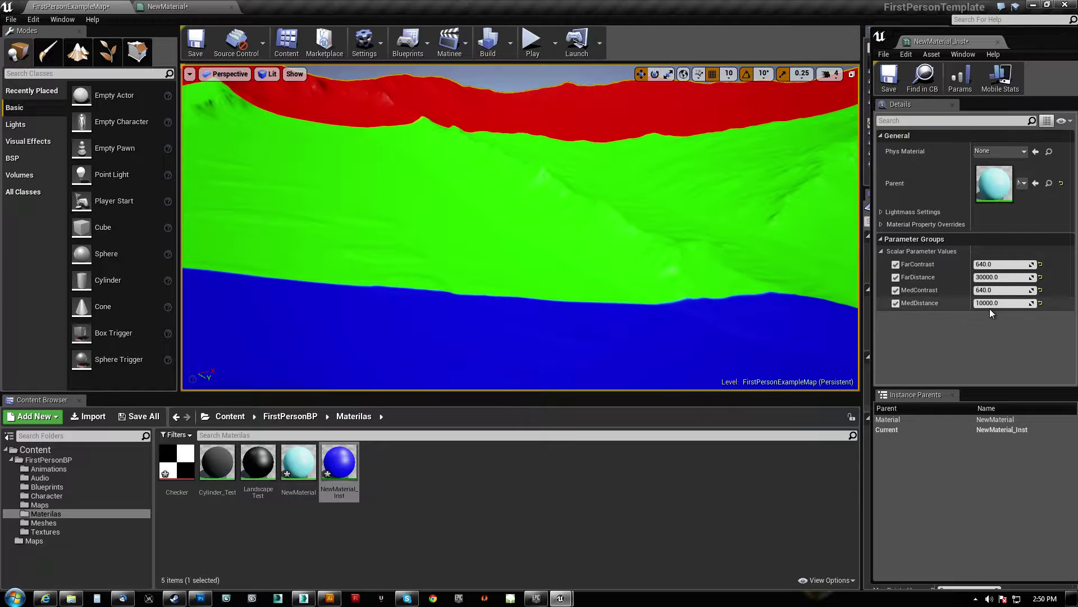
pyautogui.click(1000, 264)
pyautogui.write('1')
pyautogui.click(1002, 289)
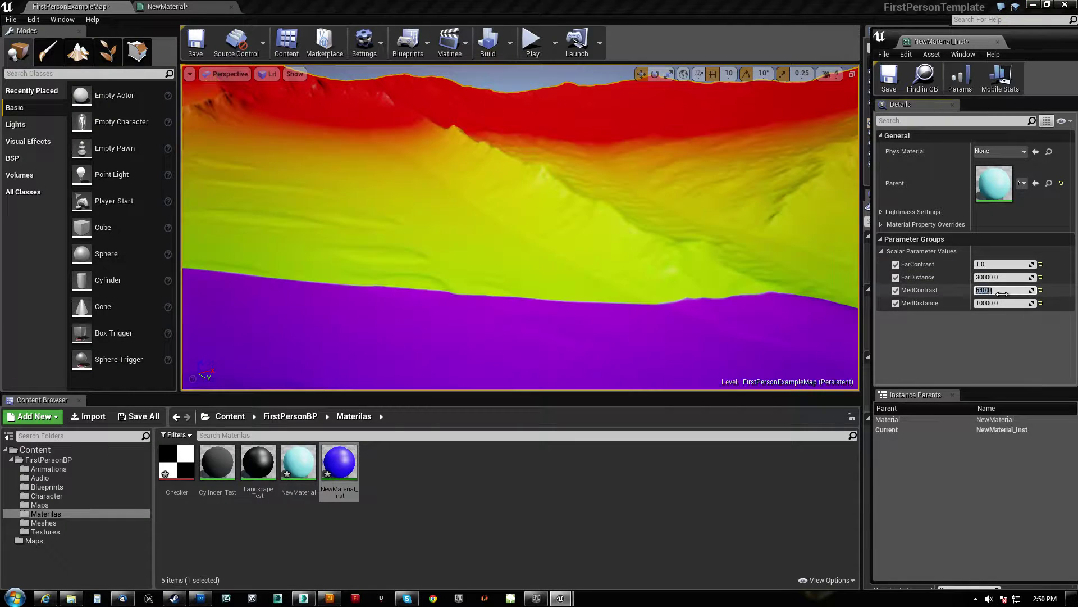
pyautogui.press('Return')
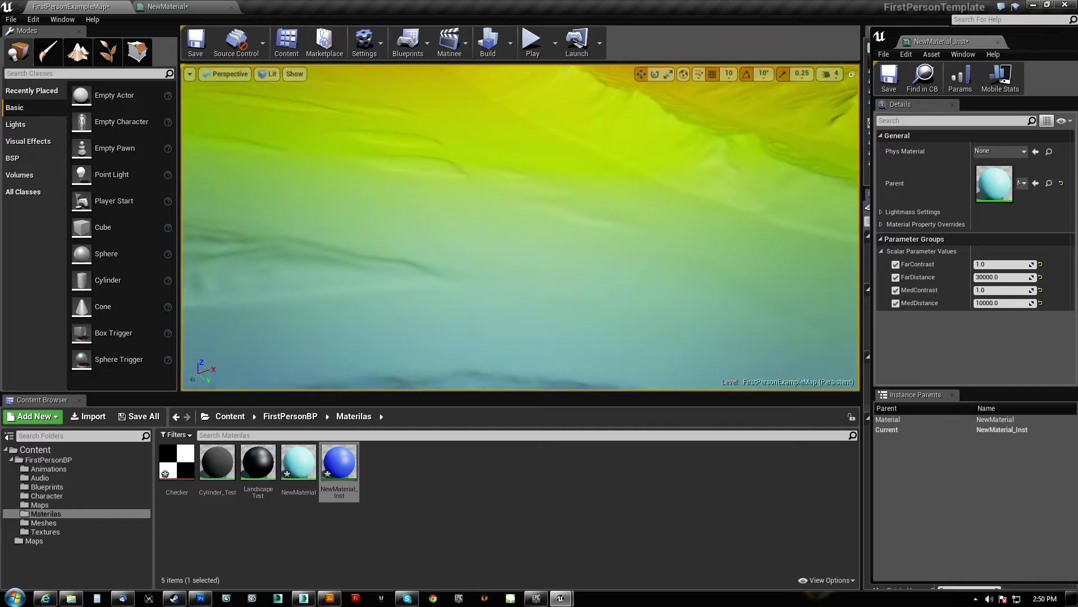
# Fly over the landscape in the level viewport to examine the color transitions between the distance layers
pyautogui.press('w')
pyautogui.moveTo(520, 227); pyautogui.dragTo(503, 212, button='right')
pyautogui.press('s')
pyautogui.moveTo(651, 150)
pyautogui.mouseDown(button='right')
pyautogui.moveTo(659, 191)
pyautogui.moveTo(667, 187)
pyautogui.moveTo(650, 150)
pyautogui.mouseUp(button='right')
pyautogui.press('w')
pyautogui.press('w')
# In the NewMaterial graph, space out the medium-distance Clamp and blue 0,0,1 constant, and raise the lower Lerp node slightly
pyautogui.click(163, 7)
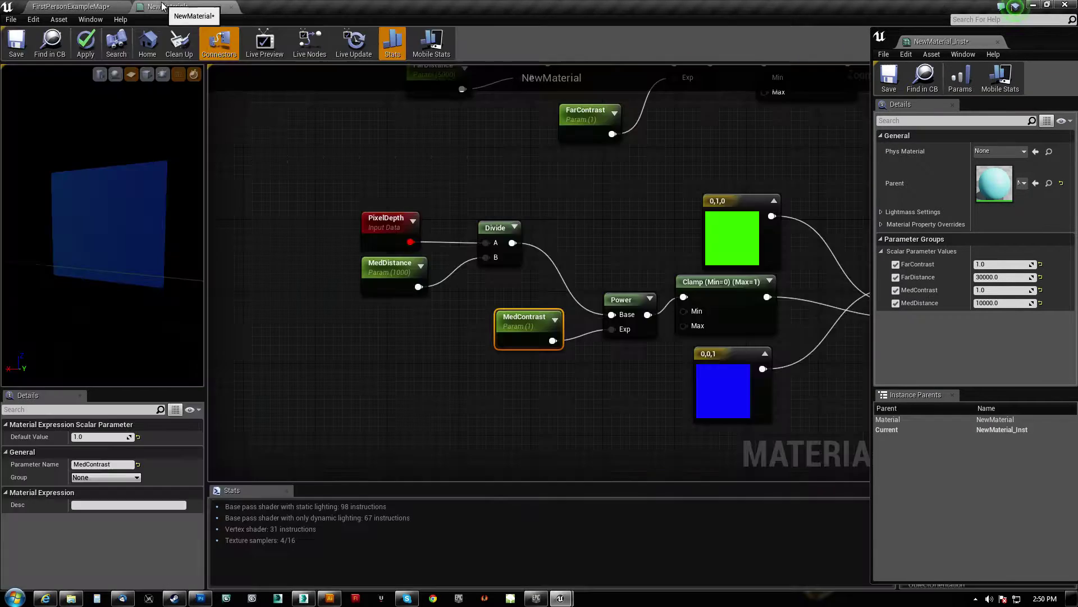
pyautogui.moveTo(496, 393); pyautogui.dragTo(392, 396, button='right')
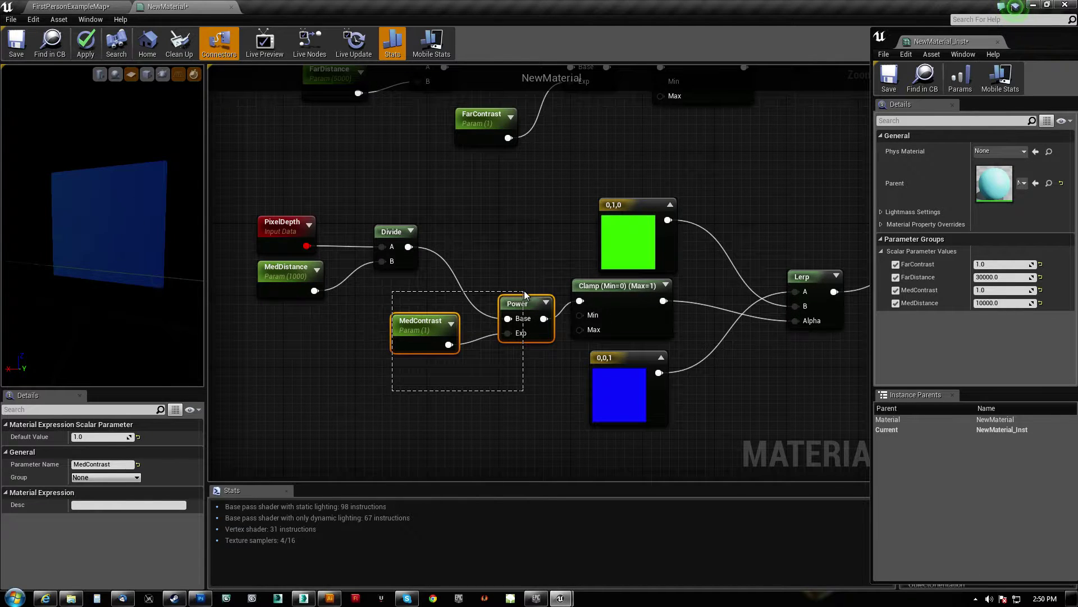
pyautogui.moveTo(525, 291); pyautogui.dragTo(524, 291)
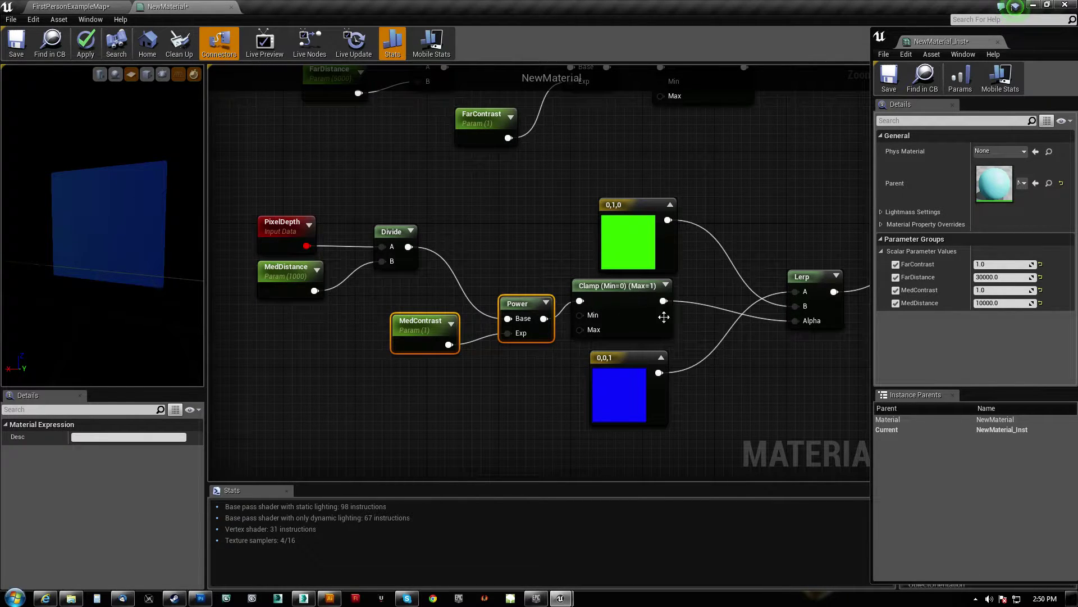
pyautogui.moveTo(610, 287); pyautogui.dragTo(628, 296)
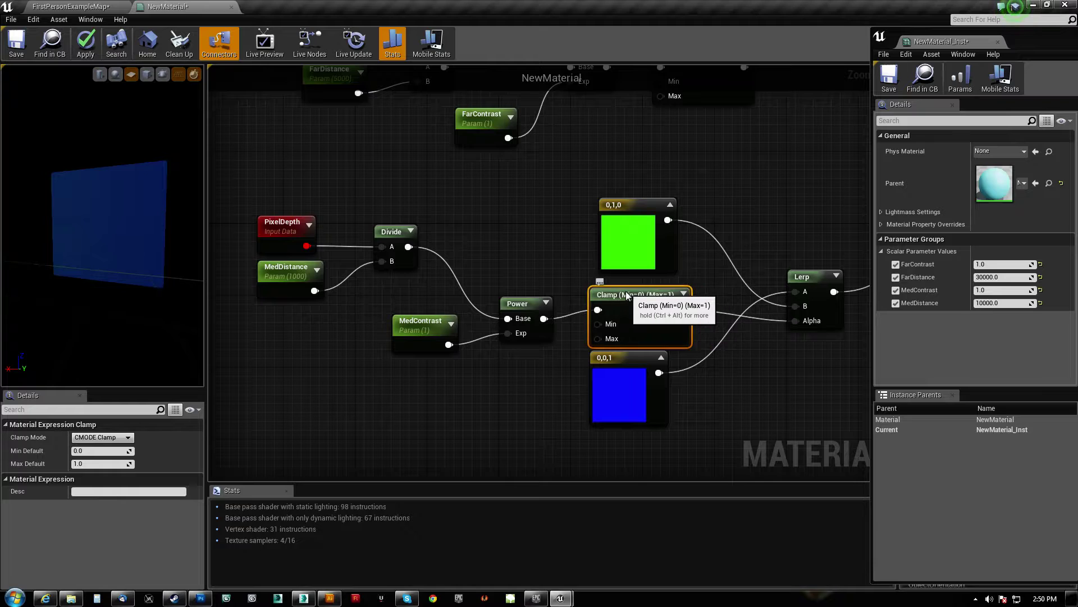
pyautogui.moveTo(740, 379); pyautogui.dragTo(664, 386, button='right')
pyautogui.click(561, 380)
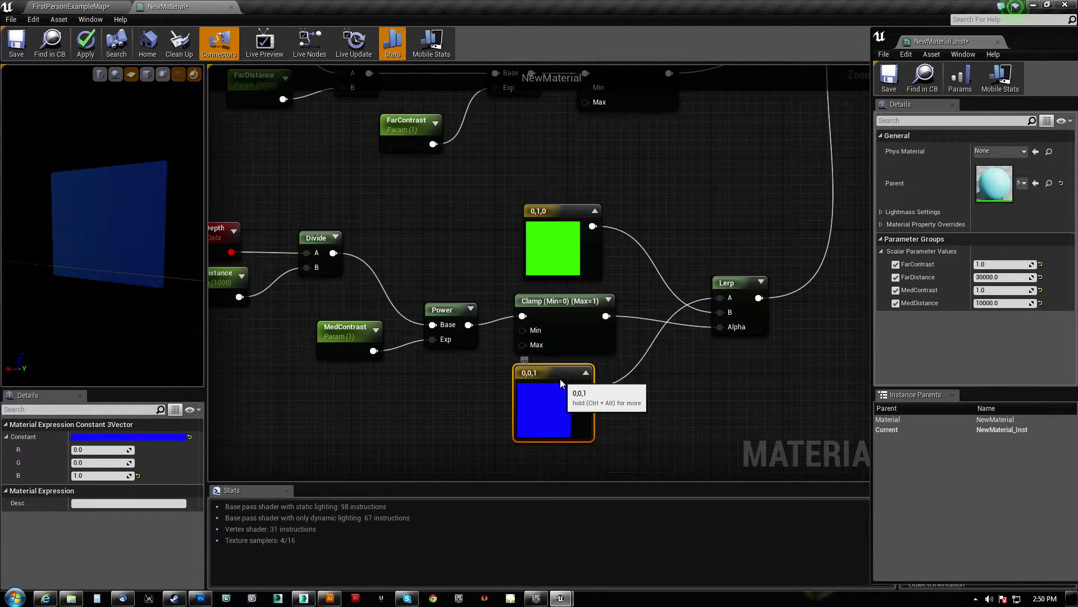
pyautogui.moveTo(561, 382); pyautogui.dragTo(565, 389)
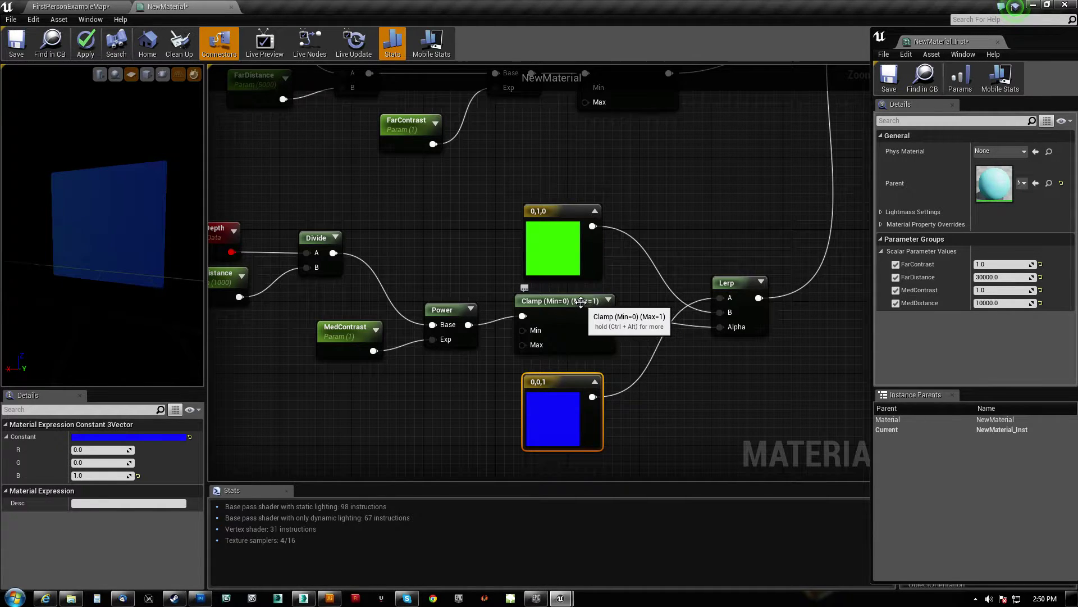
pyautogui.click(578, 302)
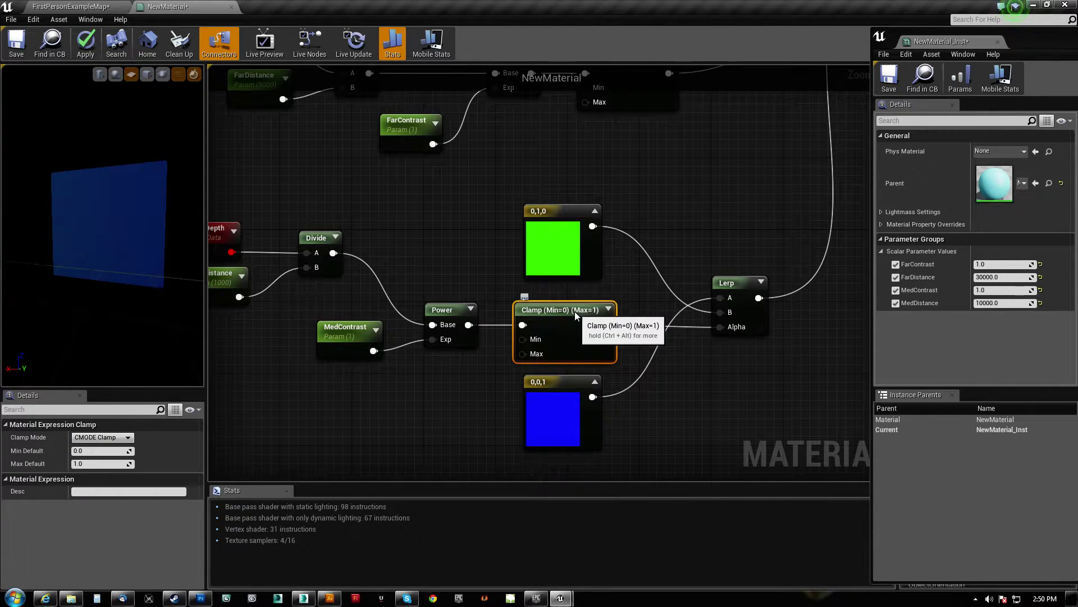
pyautogui.moveTo(580, 305); pyautogui.dragTo(589, 305)
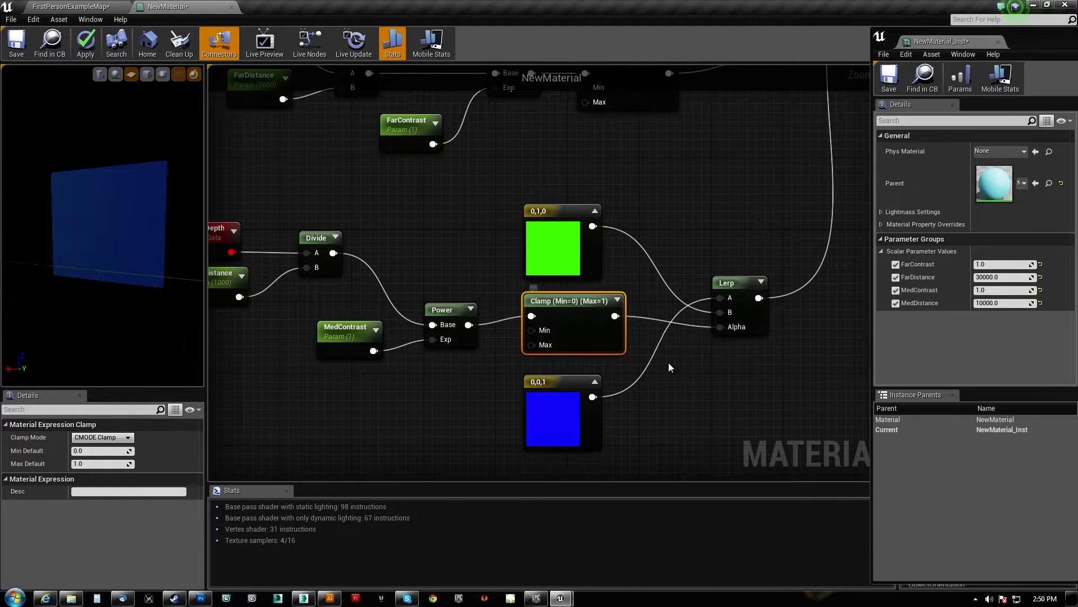
pyautogui.moveTo(739, 292); pyautogui.dragTo(738, 277)
pyautogui.moveTo(712, 167); pyautogui.dragTo(712, 143, button='right')
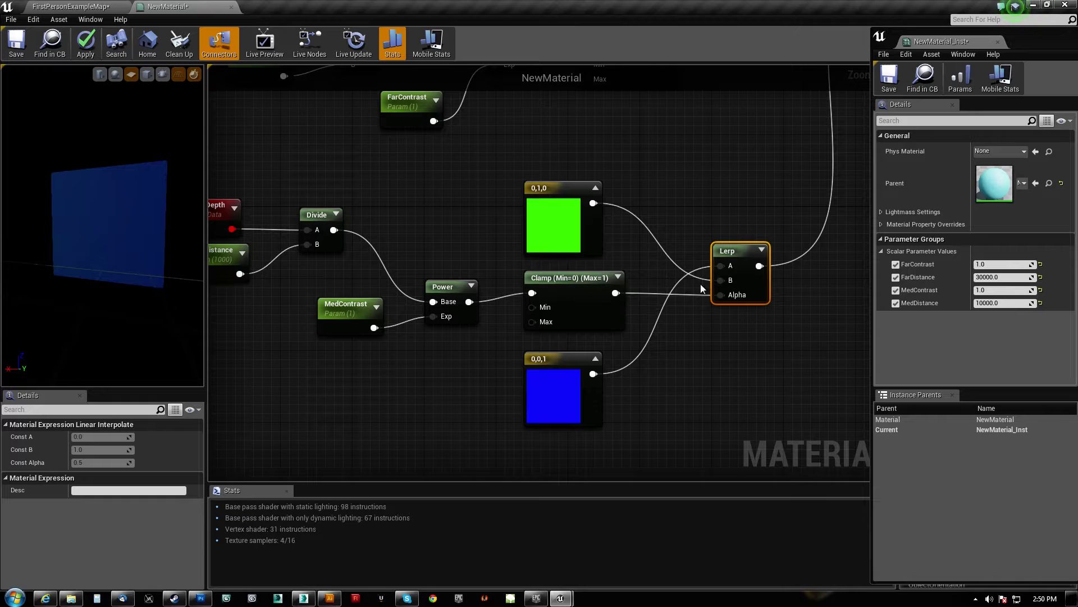
# Select the MedContrast and Power nodes together to point out the contrast control
pyautogui.moveTo(431, 383); pyautogui.dragTo(538, 396, button='right')
pyautogui.moveTo(449, 371); pyautogui.dragTo(578, 288)
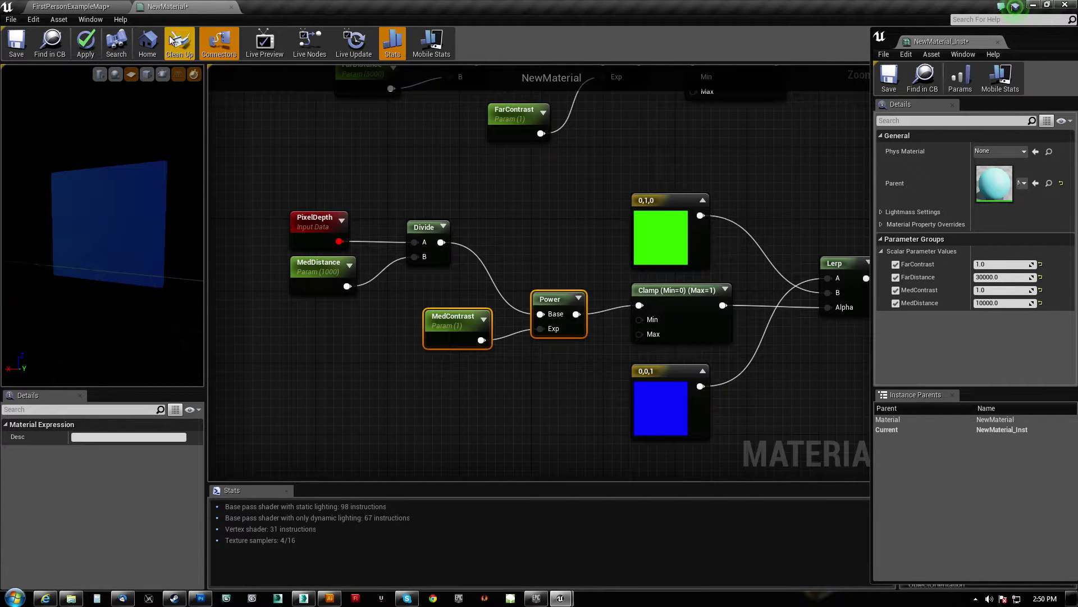
# Set FarContrast and MedContrast to 4 in the material instance and fly over the landscape in the level viewport
pyautogui.click(111, 6)
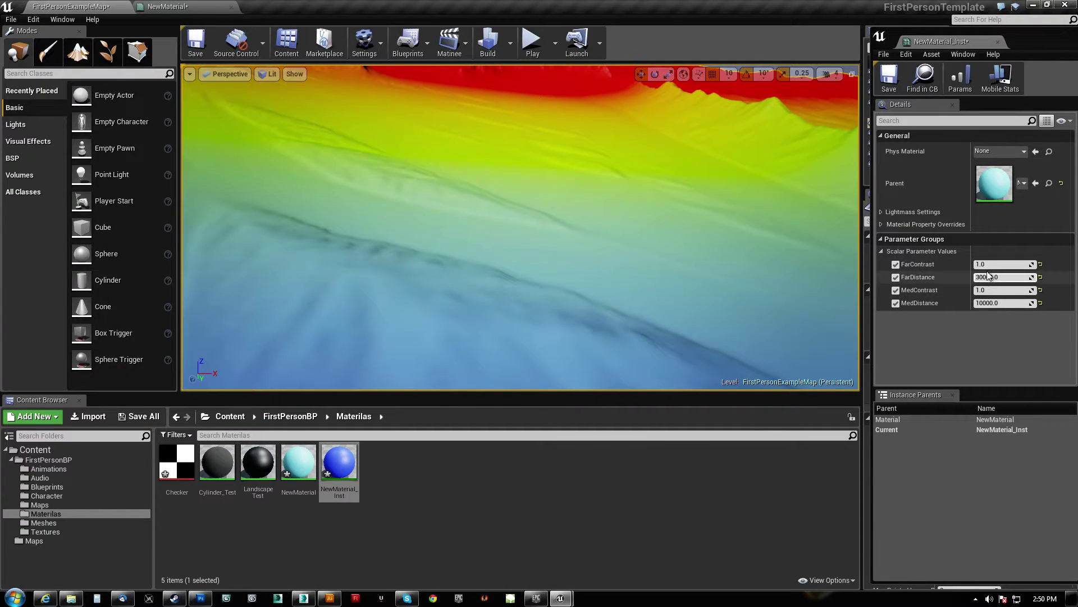
pyautogui.click(989, 264)
pyautogui.write('4')
pyautogui.click(993, 290)
pyautogui.write('4')
pyautogui.moveTo(786, 275); pyautogui.dragTo(663, 219, button='right')
pyautogui.moveTo(547, 102); pyautogui.dragTo(298, 199, button='right')
pyautogui.moveTo(390, 183); pyautogui.dragTo(389, 184, button='right')
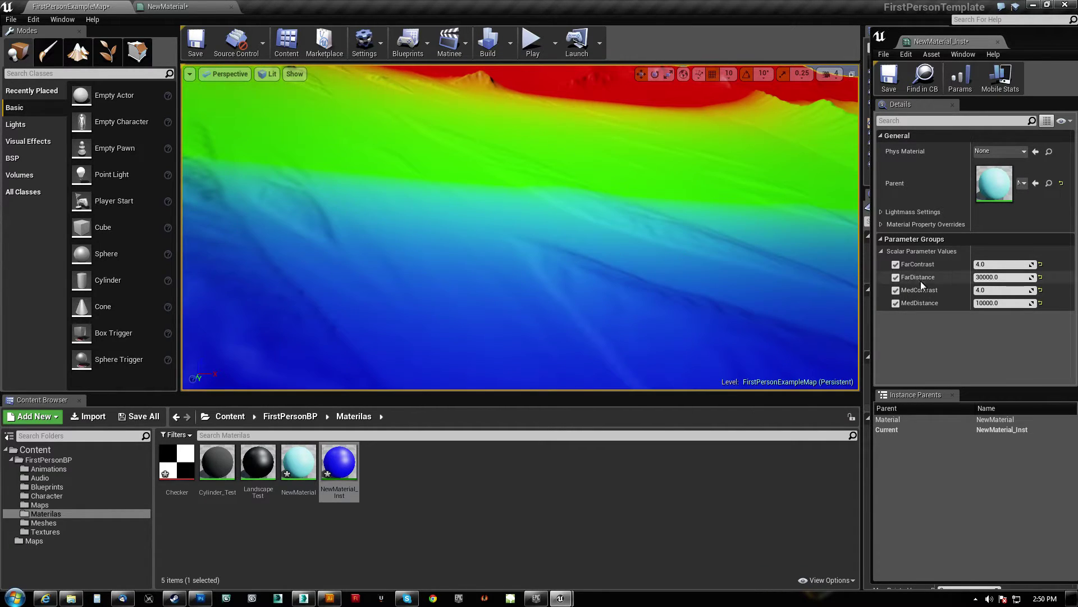
# Set FarContrast to 8 in the NewMaterial_Inst material instance
pyautogui.click(1005, 264)
pyautogui.write('8')
pyautogui.press('Return')
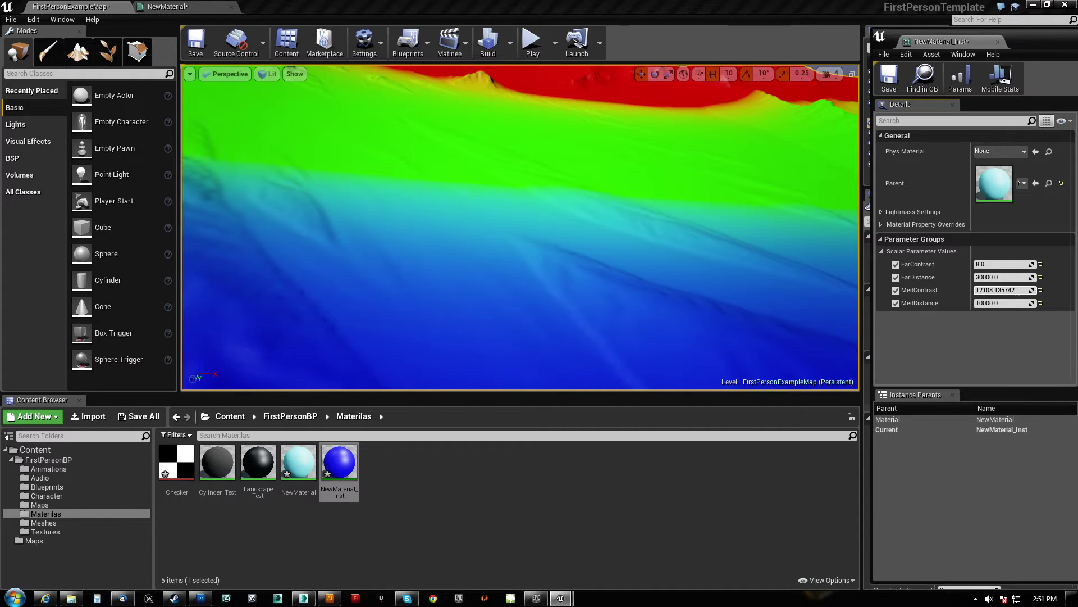
# Try MedContrast values of 64, 128 and 256 and view the blue-to-green border up close in the level
pyautogui.moveTo(983, 290); pyautogui.dragTo(987, 290)
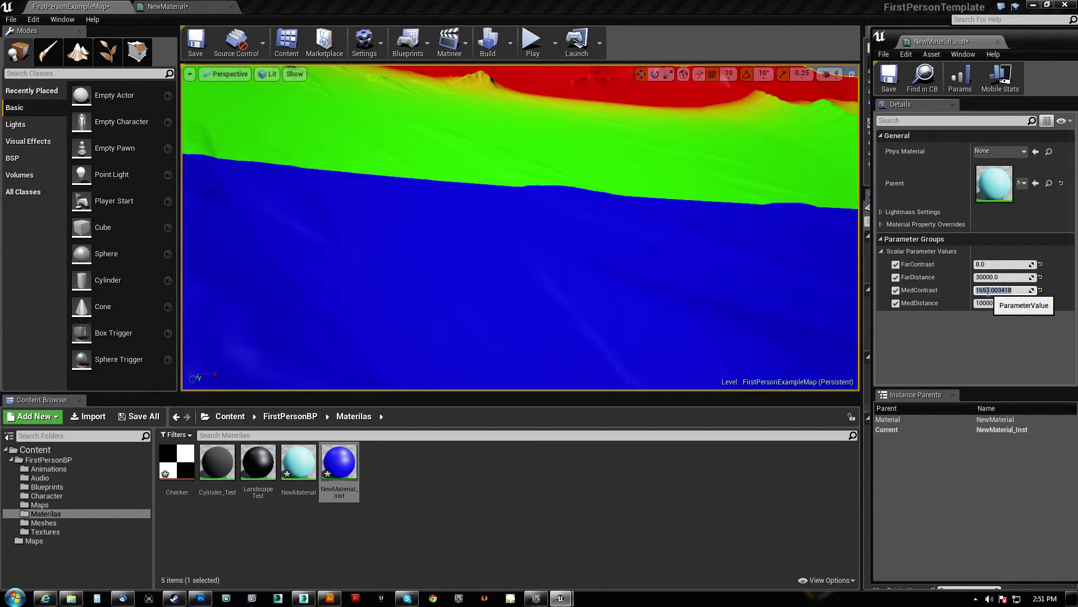
pyautogui.write('64')
pyautogui.press('Return')
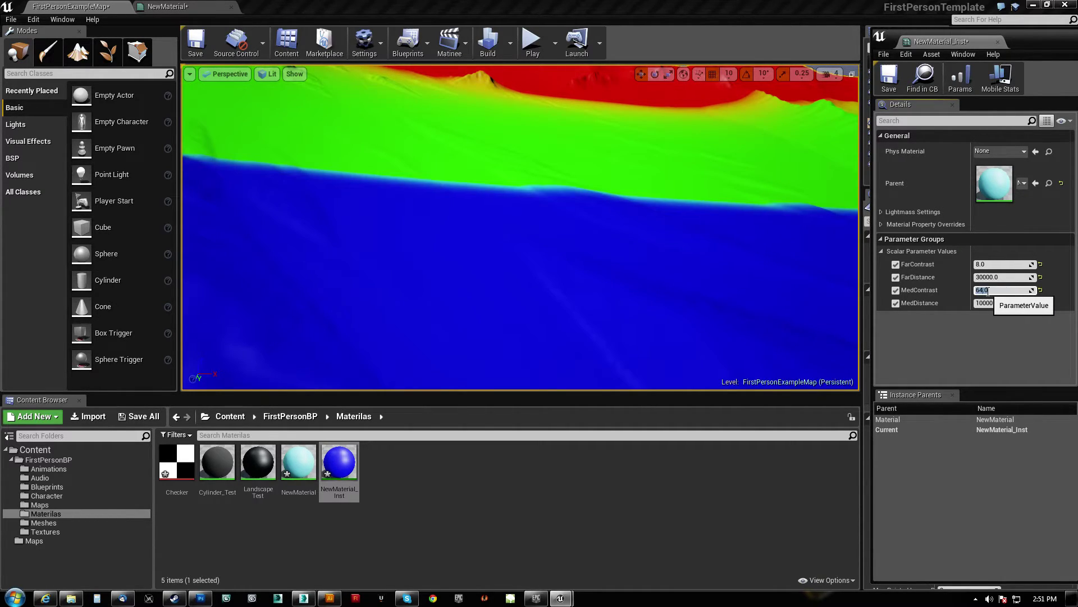
pyautogui.press('Return')
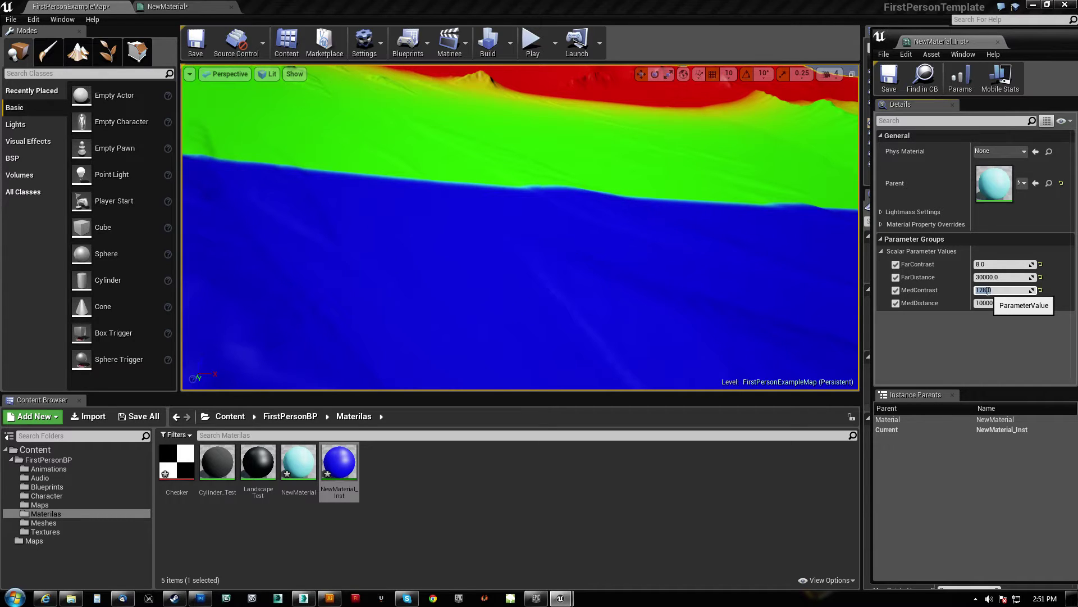
pyautogui.press('Return')
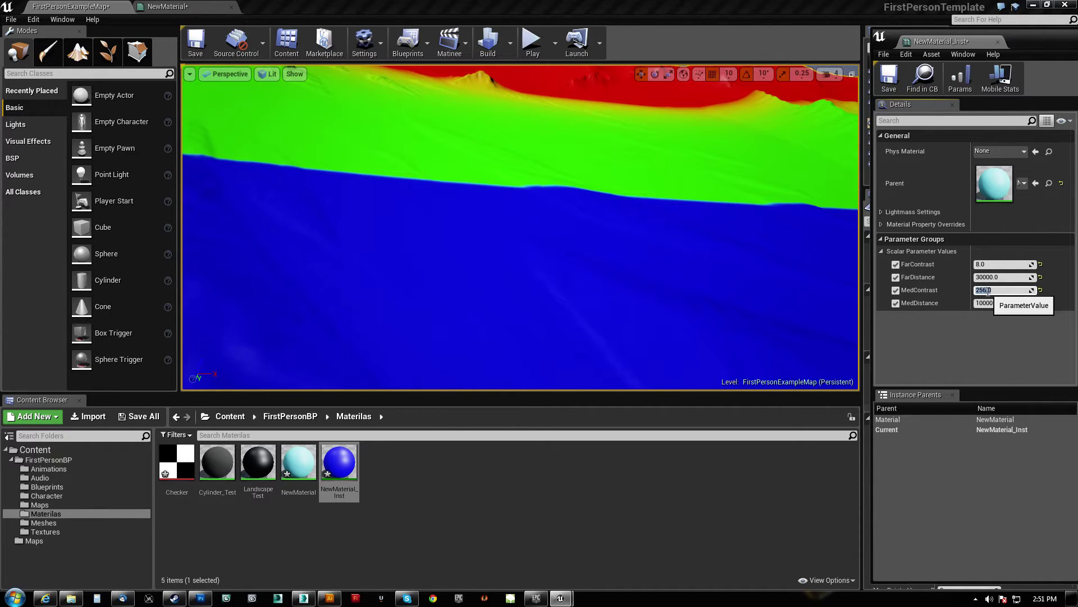
pyautogui.moveTo(559, 272); pyautogui.dragTo(514, 228, button='right')
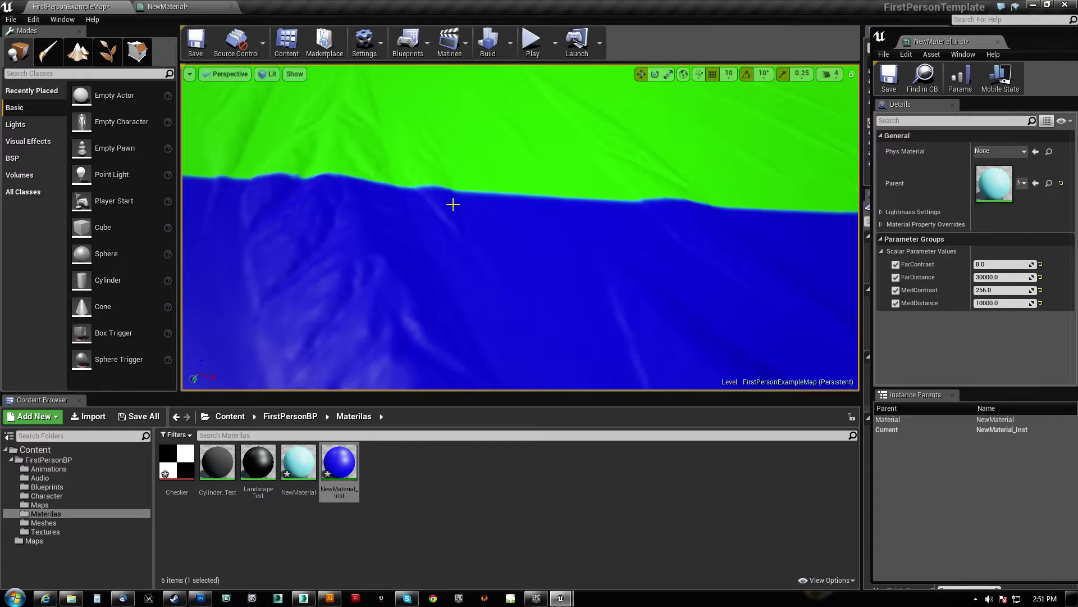
# Try MedContrast at 640 and 2000 and look over the blue-to-green border on the landscape
pyautogui.click(992, 290)
pyautogui.write('640')
pyautogui.press('Return')
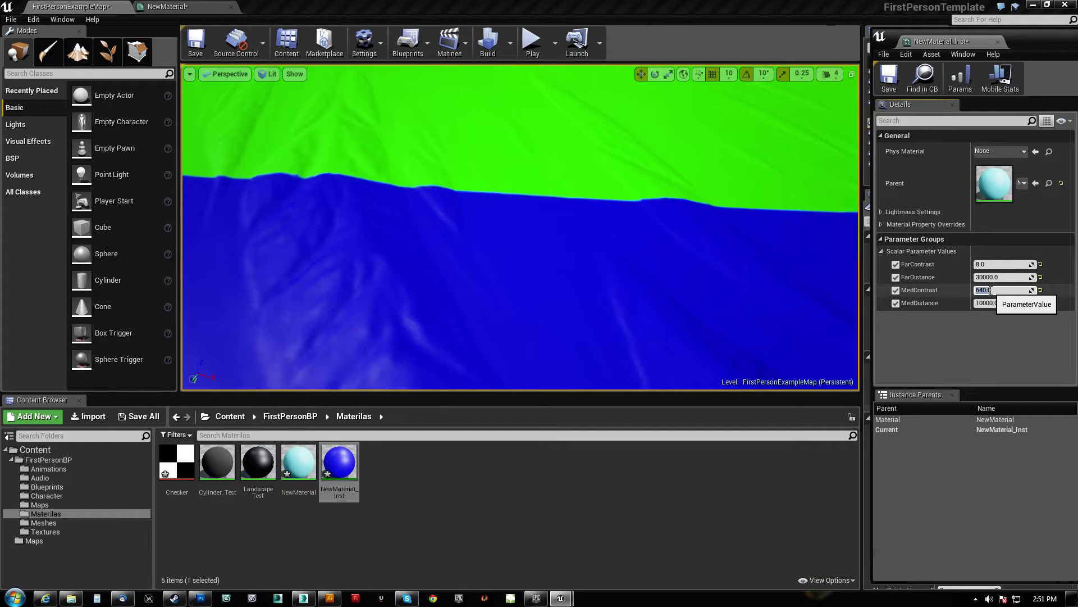
pyautogui.click(1001, 288)
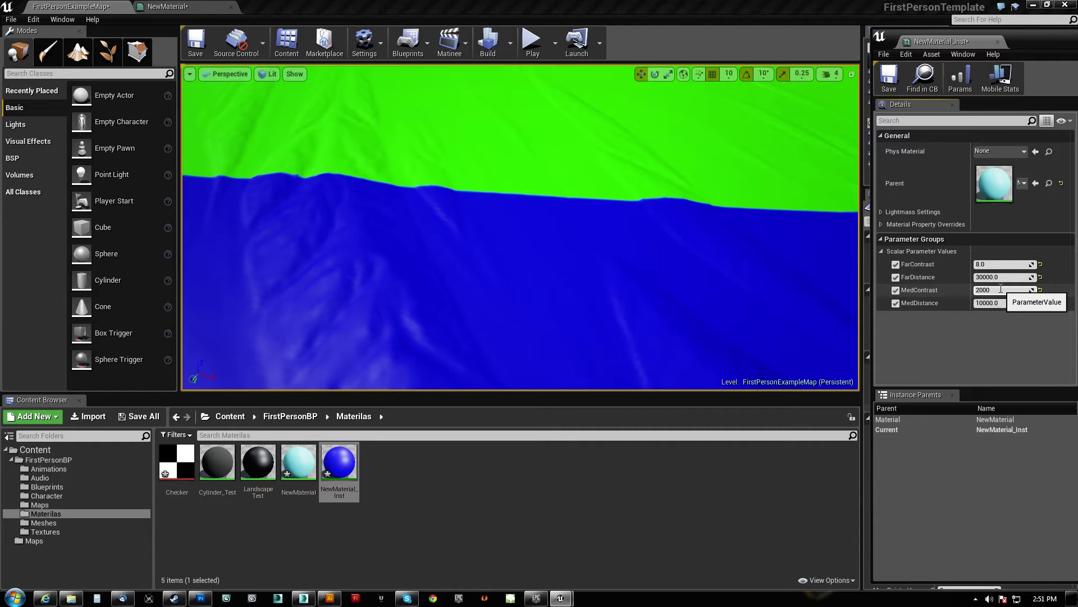
pyautogui.moveTo(520, 227)
pyautogui.mouseDown(button='right')
pyautogui.moveTo(410, 211)
pyautogui.moveTo(509, 228)
pyautogui.moveTo(497, 248)
pyautogui.moveTo(483, 241)
pyautogui.moveTo(520, 227)
pyautogui.mouseUp(button='right')
# Lower MedContrast to 8 and settle on 16 in the material instance
pyautogui.click(997, 290)
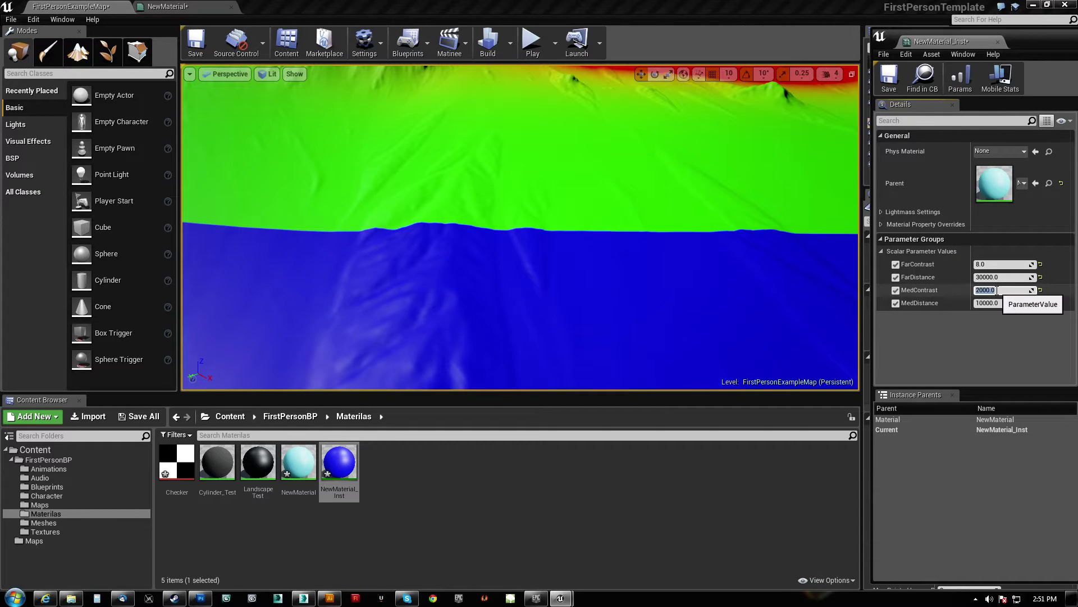
pyautogui.press('Return')
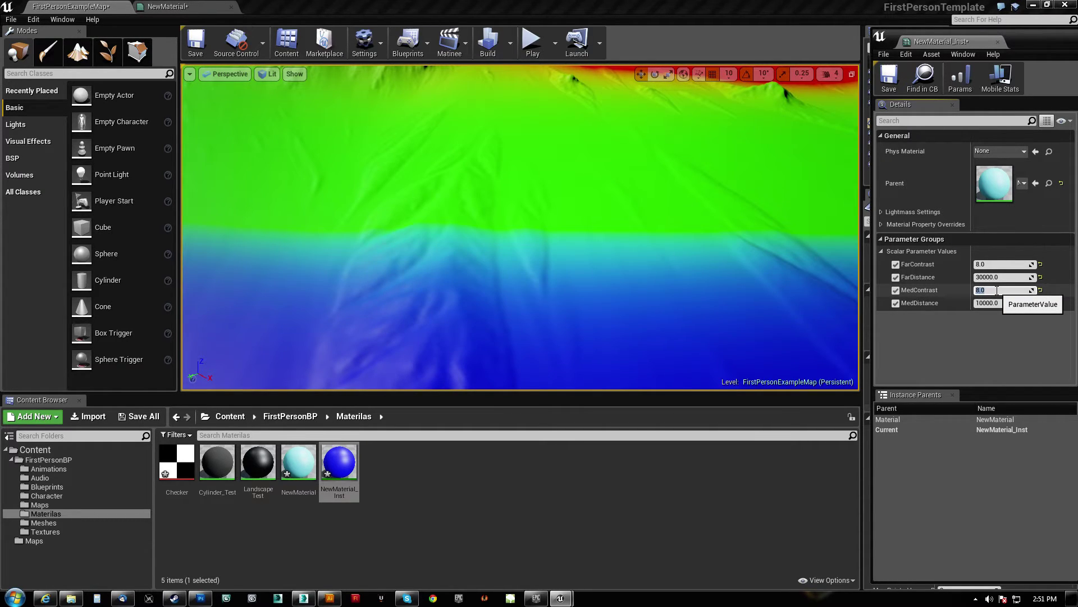
pyautogui.write('6')
pyautogui.press('Return')
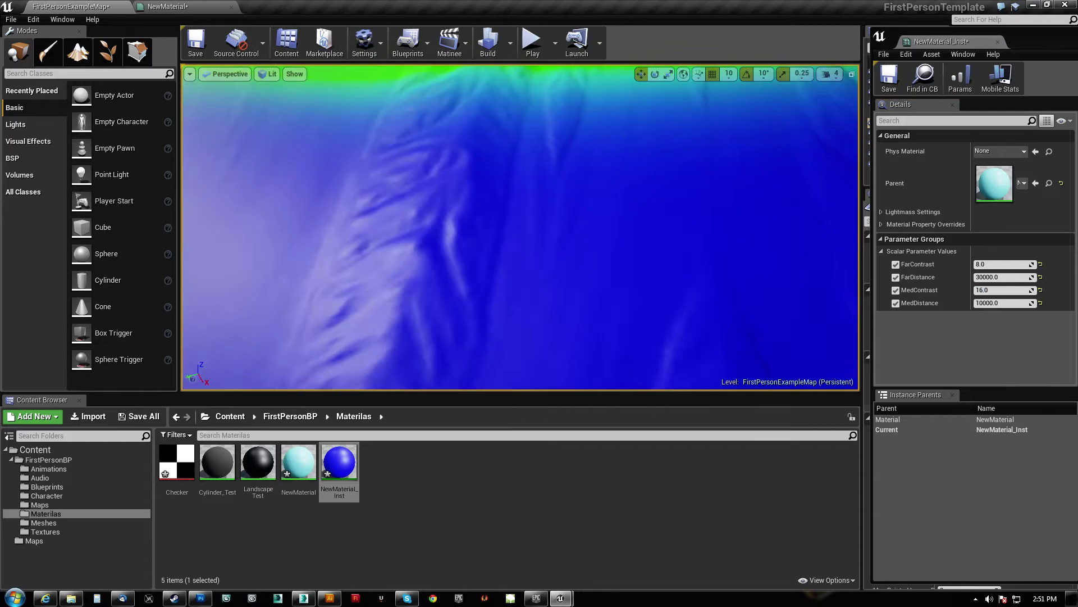
# In the NewMaterial graph, move the medium-distance PixelDepth, MedDistance, Divide, MedContrast and Power nodes away from the Clamp, leveling Power with it
pyautogui.click(179, 7)
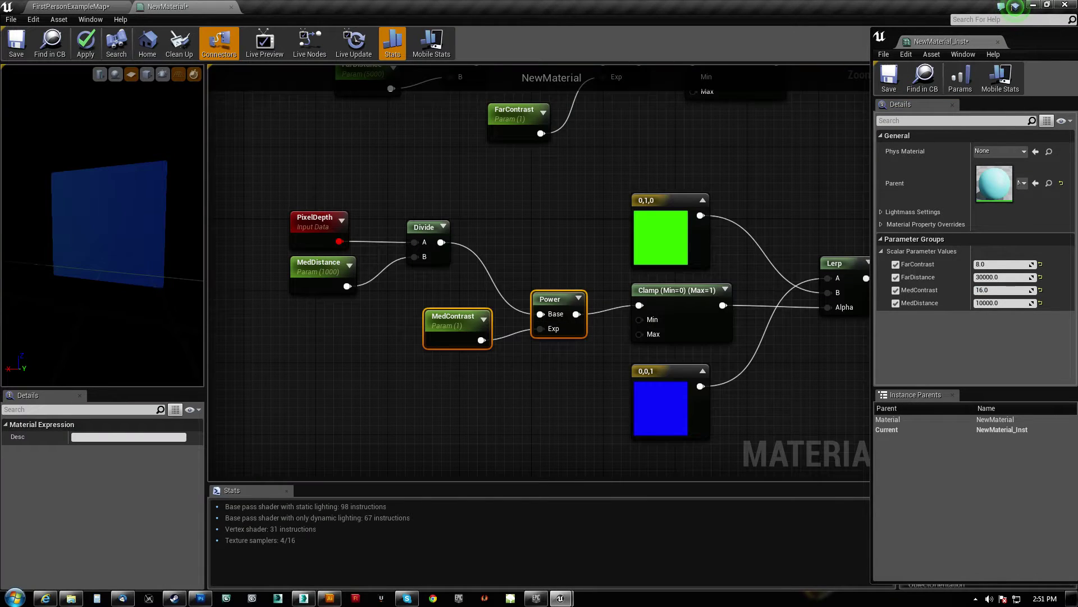
pyautogui.moveTo(226, 142); pyautogui.dragTo(591, 326)
pyautogui.moveTo(573, 274); pyautogui.dragTo(474, 265)
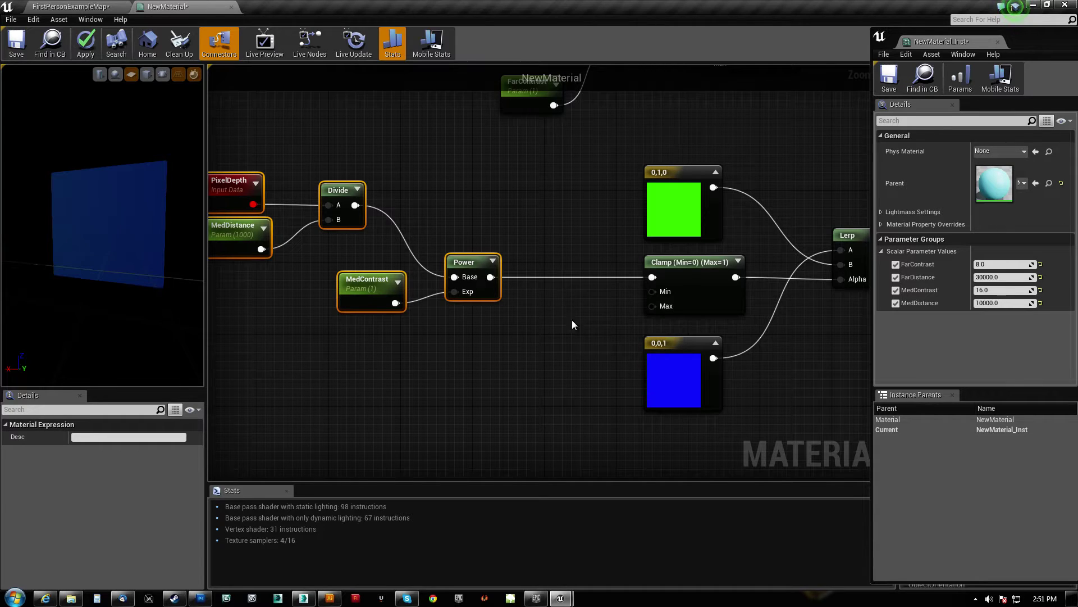
# Examine the landscape's color bands in the level viewport and return to the NewMaterial graph
pyautogui.click(71, 7)
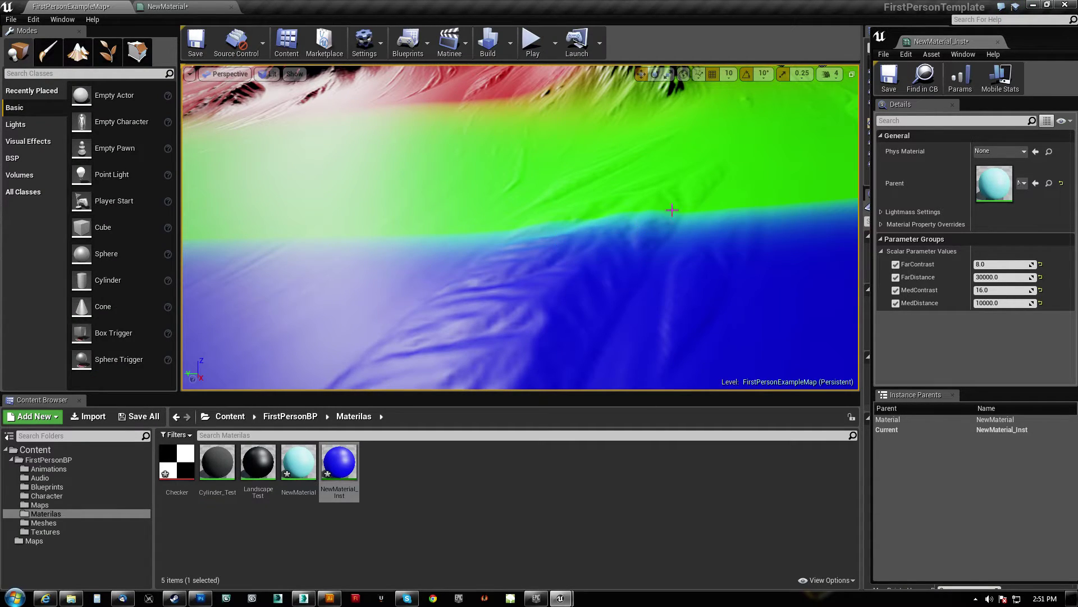
pyautogui.moveTo(521, 227); pyautogui.dragTo(484, 171, button='right')
pyautogui.click(192, 11)
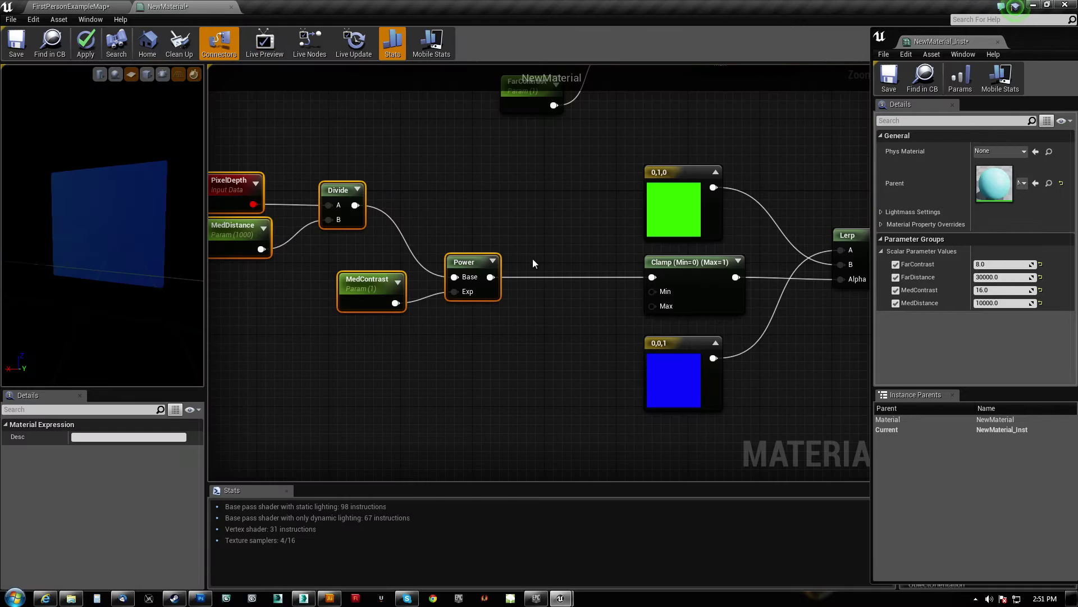
# Move the medium-distance nodes from PixelDepth through Power closer to their Clamp node
pyautogui.moveTo(533, 259); pyautogui.dragTo(471, 289, button='right')
pyautogui.scroll(-2, 470, 288)
pyautogui.moveTo(247, 323); pyautogui.dragTo(521, 197)
pyautogui.moveTo(494, 267); pyautogui.dragTo(562, 268)
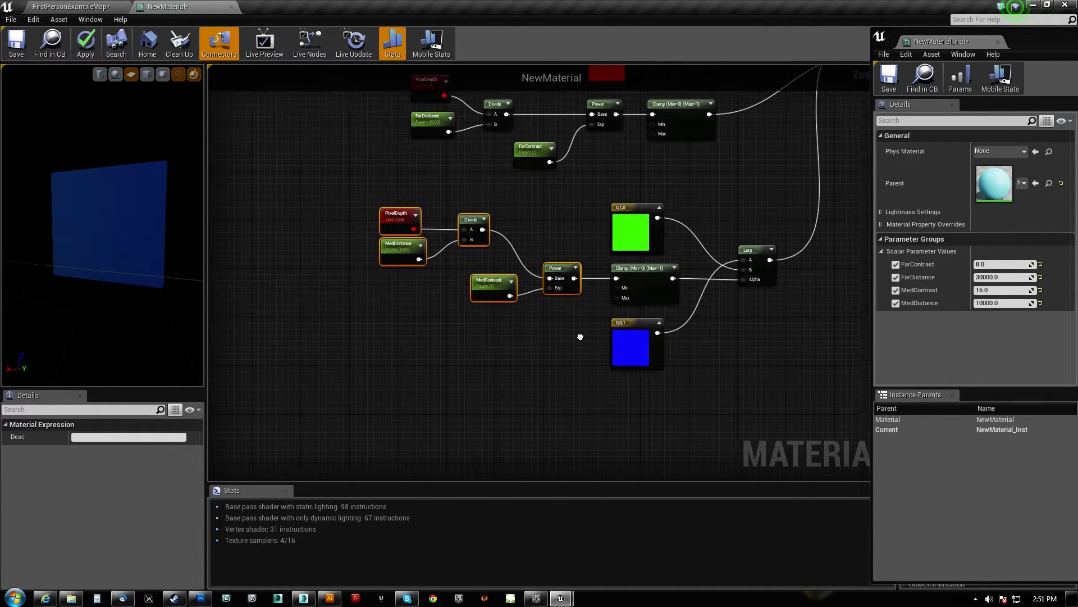
# Spread out the lower Lerp node and the blue, green and red color constants for more room in the graph
pyautogui.scroll(2, 568, 327)
pyautogui.moveTo(763, 253); pyautogui.dragTo(791, 245)
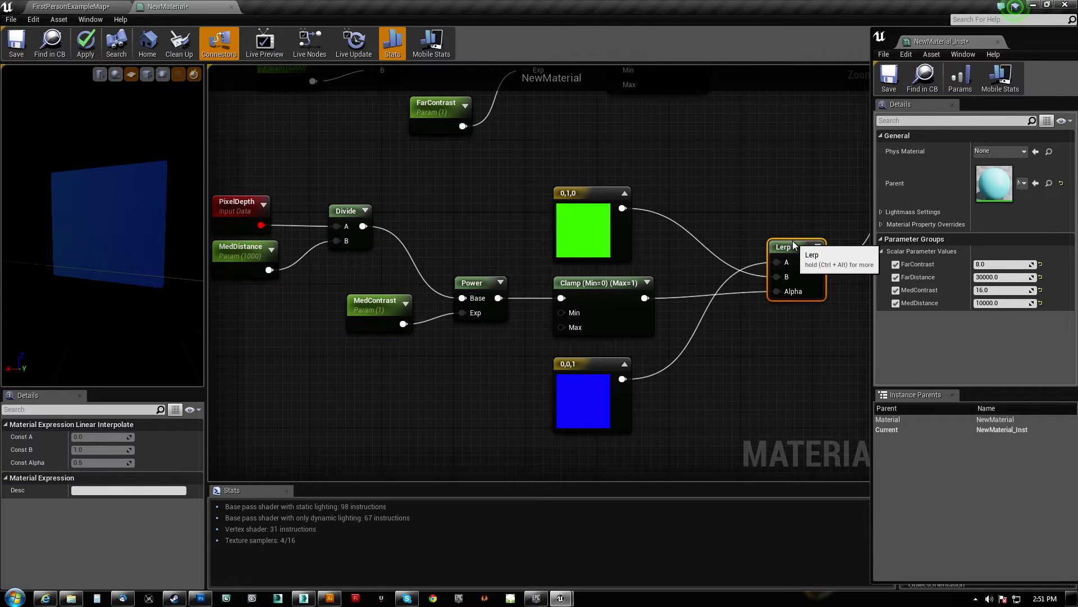
pyautogui.moveTo(590, 365); pyautogui.dragTo(590, 392)
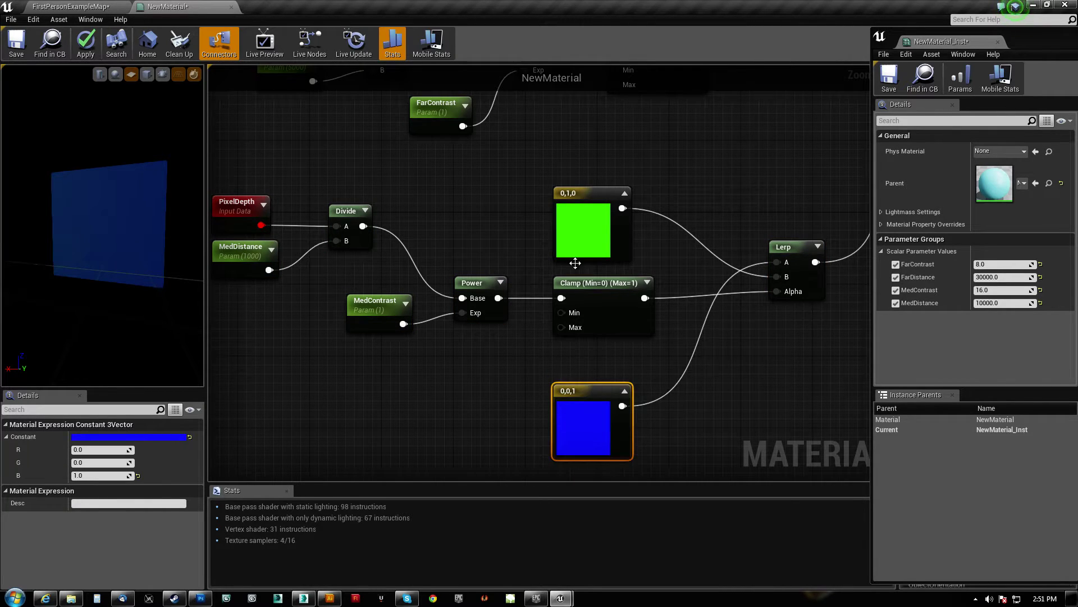
pyautogui.moveTo(590, 195); pyautogui.dragTo(597, 162)
pyautogui.moveTo(659, 132); pyautogui.dragTo(640, 385, button='right')
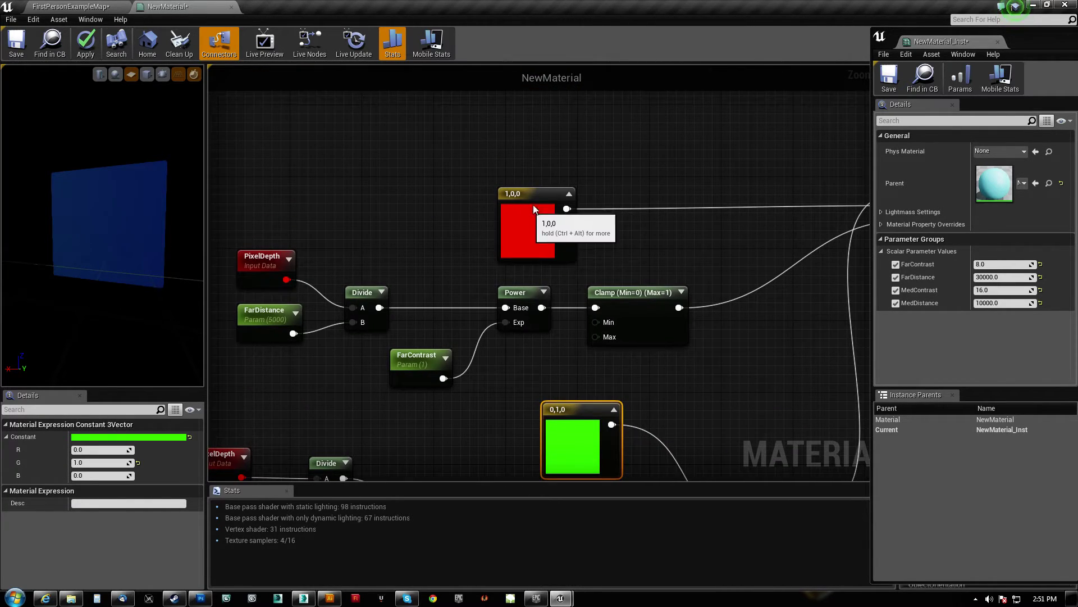
pyautogui.moveTo(533, 204); pyautogui.dragTo(584, 187)
# Add the node comment "Far" to the red 1,0,0 constant
pyautogui.rightClick(586, 192)
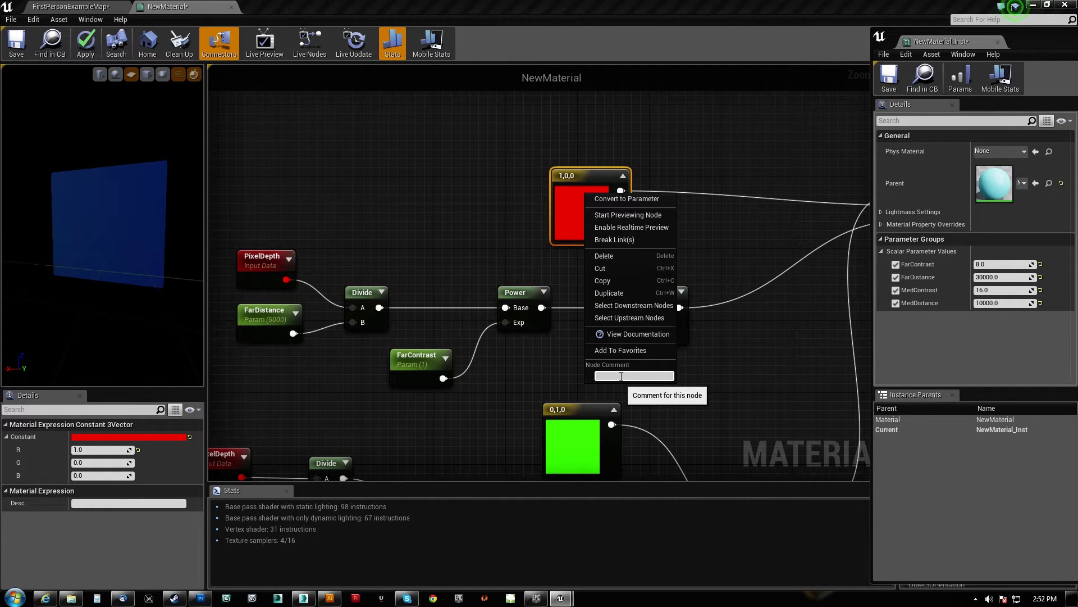
pyautogui.click(621, 376)
pyautogui.write('Far')
pyautogui.click(726, 393)
# Add the node comment "MED" to the green 0,1,0 constant
pyautogui.click(581, 406)
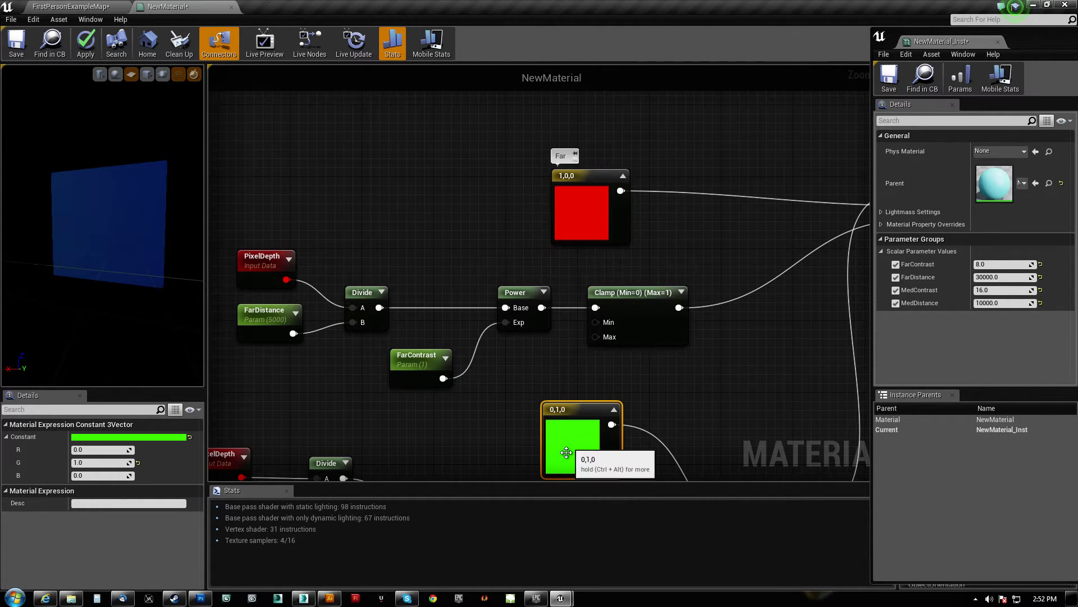
pyautogui.moveTo(709, 411); pyautogui.dragTo(702, 267, button='right')
pyautogui.rightClick(543, 309)
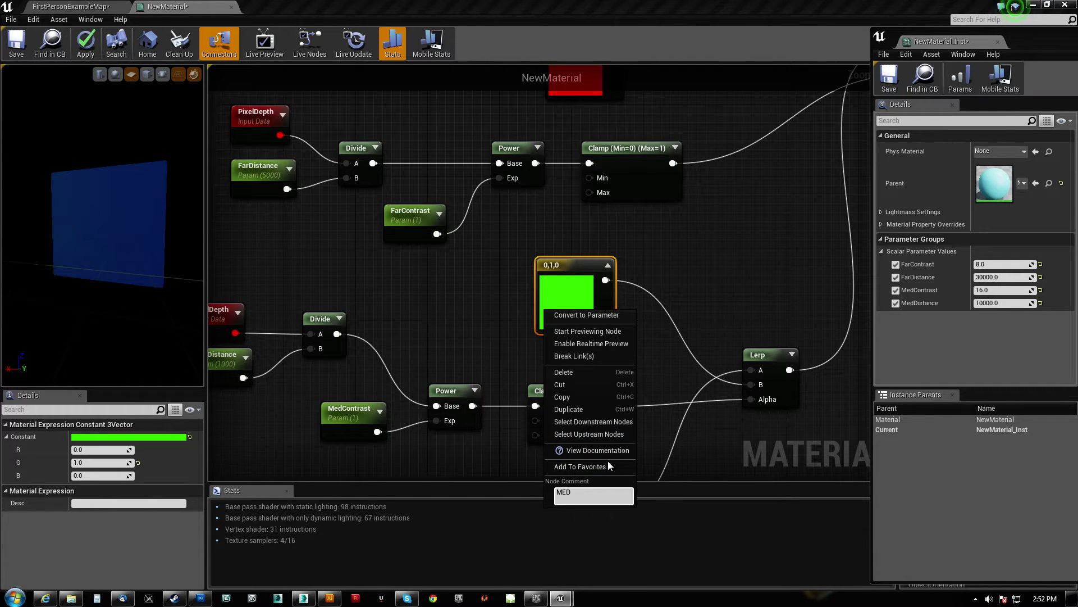
pyautogui.click(676, 471)
# Add the node comment "Close" to the blue 0,0,1 constant
pyautogui.moveTo(677, 400); pyautogui.dragTo(669, 182, button='right')
pyautogui.rightClick(553, 315)
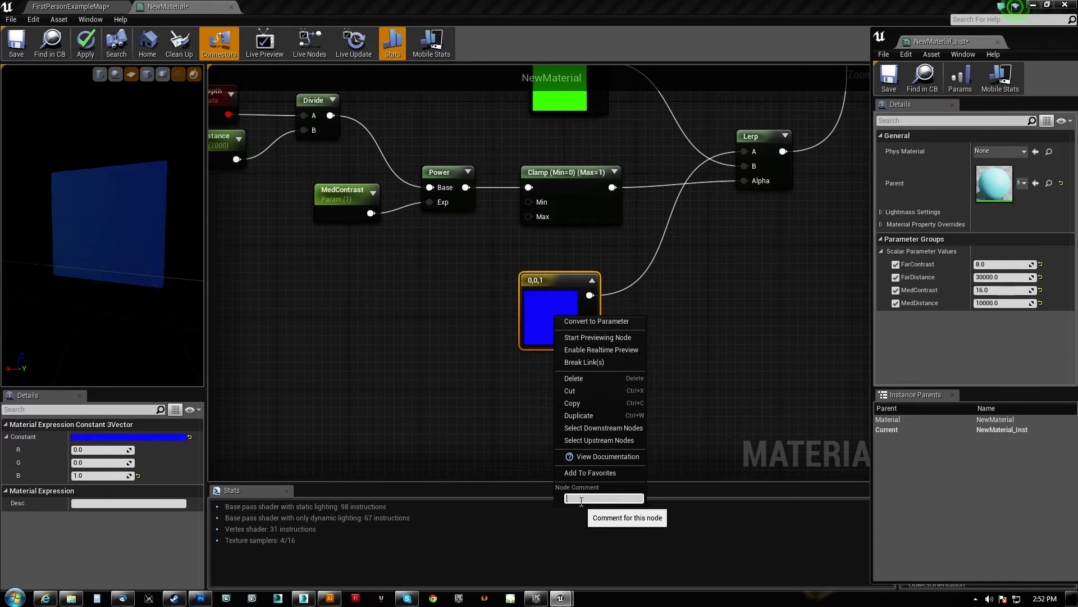
pyautogui.write('Close')
pyautogui.hotkey('shift', 'Return')
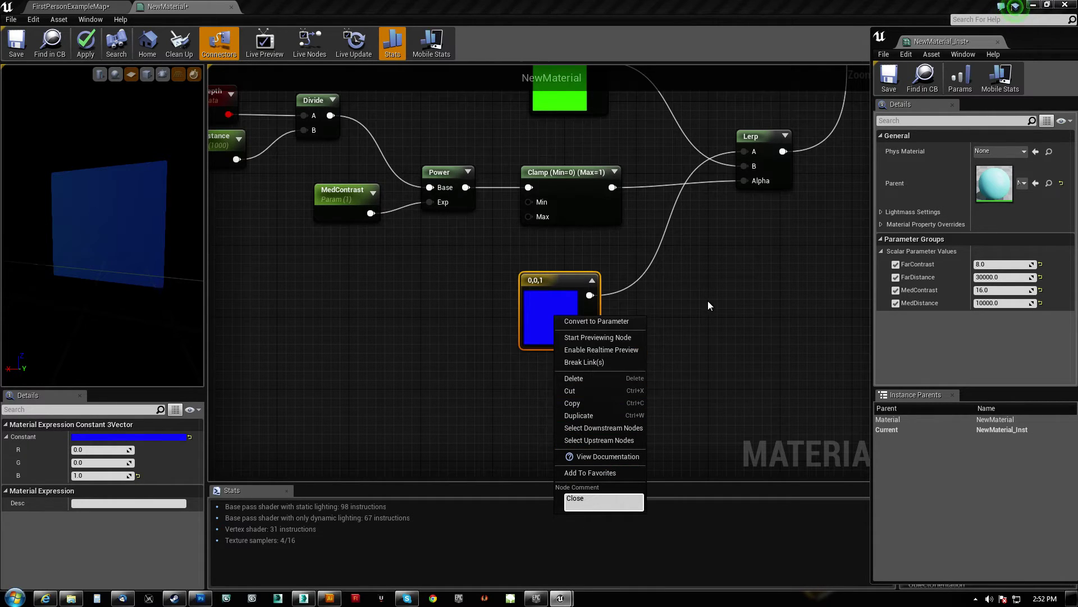
pyautogui.press('Return')
pyautogui.moveTo(689, 268); pyautogui.dragTo(727, 369, button='right')
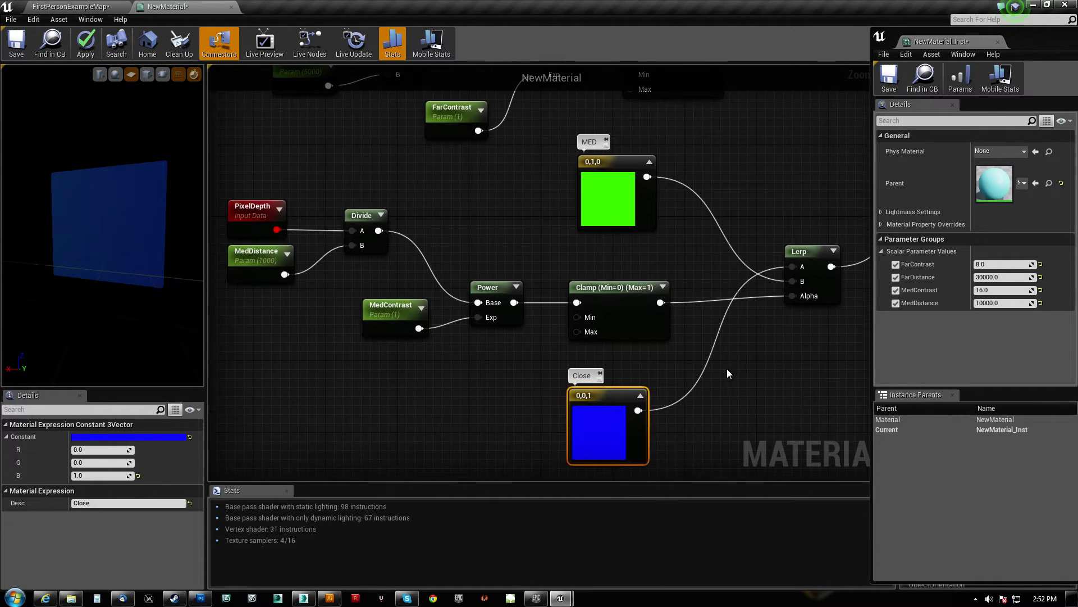
# Trace how the MED and Close colors blend in the lower Lerp and feed the upper Lerp with the Far color
pyautogui.scroll(-2, 727, 368)
pyautogui.click(588, 249)
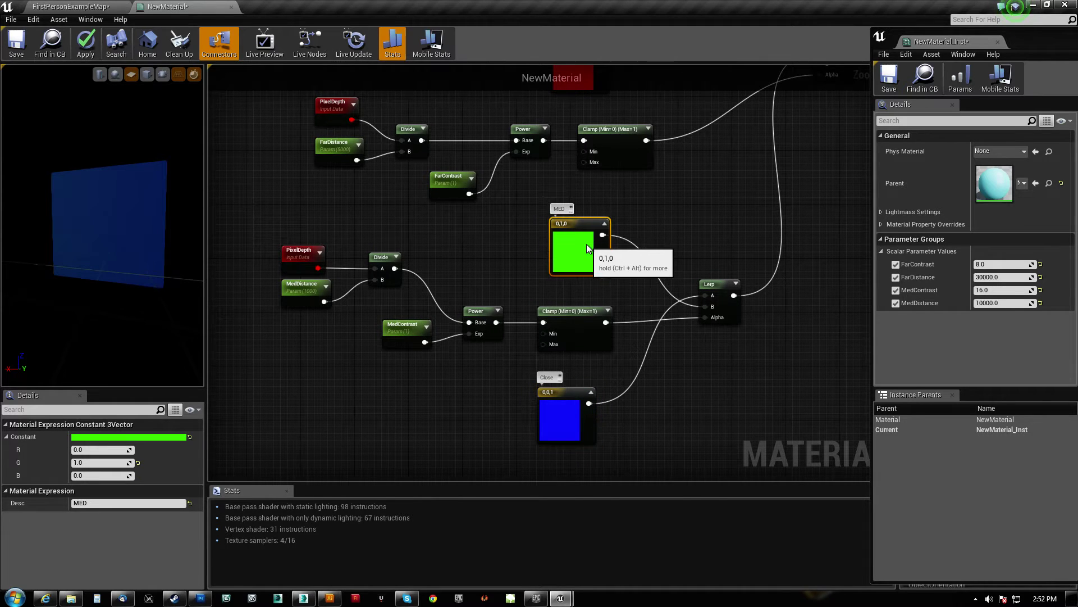
pyautogui.click(558, 424)
pyautogui.moveTo(657, 215); pyautogui.dragTo(598, 320, button='right')
pyautogui.click(511, 191)
pyautogui.moveTo(642, 278); pyautogui.dragTo(561, 199, button='right')
pyautogui.click(582, 312)
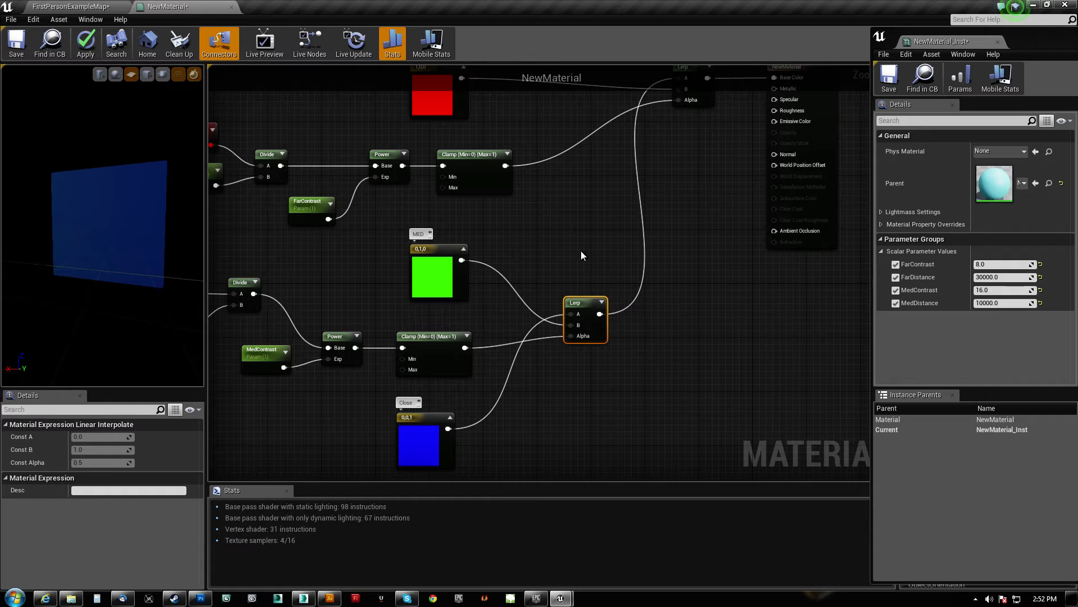
pyautogui.moveTo(581, 250); pyautogui.dragTo(597, 337, button='right')
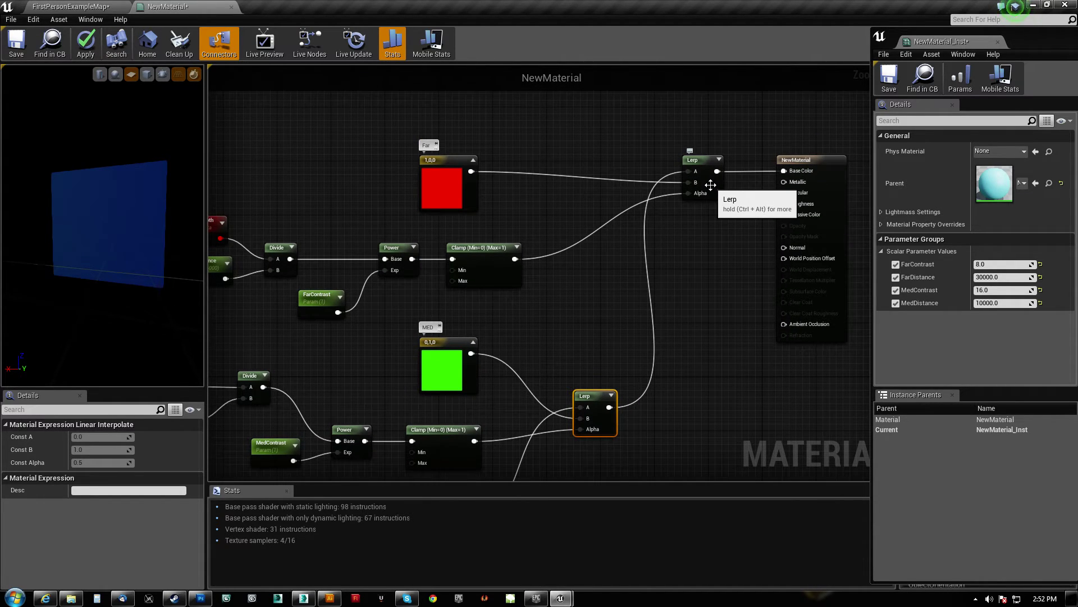
# Place a spare Lerp node beneath the upper Lerp as a demonstration and delete it
pyautogui.click(709, 267)
pyautogui.click(683, 262)
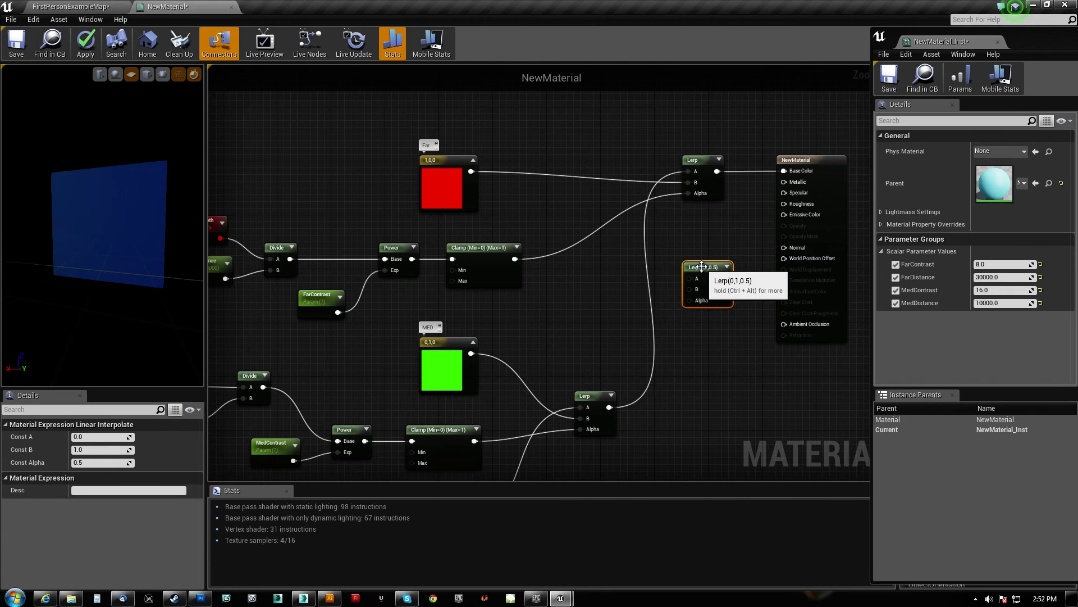
pyautogui.press('Delete')
# Select the whole medium-distance network from PixelDepth to the lower Lerp, including both color constants, to point it out
pyautogui.moveTo(684, 285); pyautogui.dragTo(664, 210, button='right')
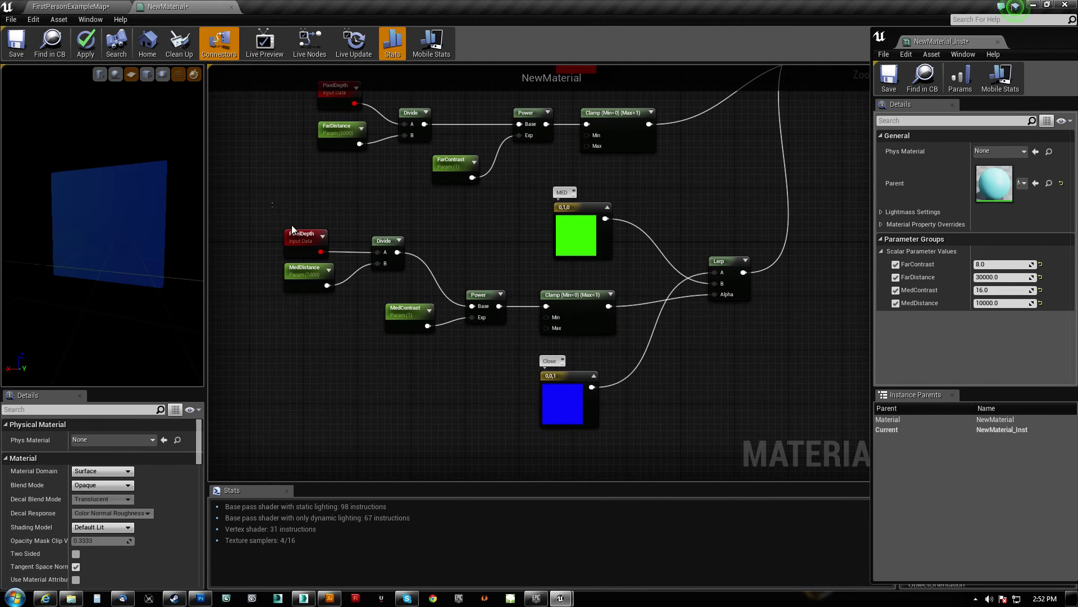
pyautogui.moveTo(278, 198); pyautogui.dragTo(747, 432)
pyautogui.moveTo(450, 322); pyautogui.dragTo(471, 348, button='right')
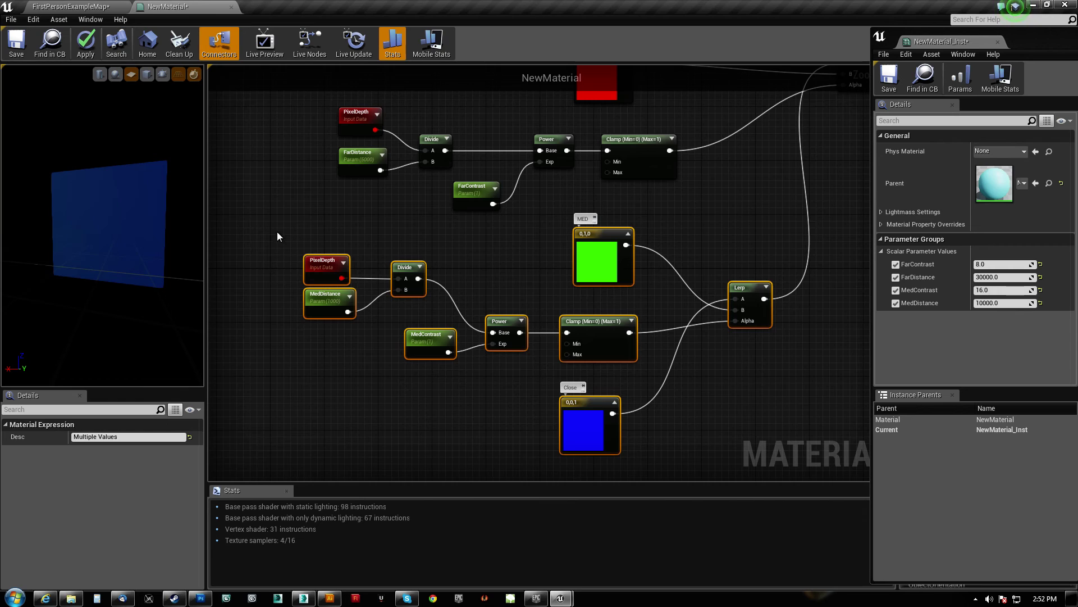
pyautogui.moveTo(296, 231); pyautogui.dragTo(259, 266, button='right')
# Move the green MED constant into vertical alignment with the blue Close constant
pyautogui.click(579, 289)
pyautogui.moveTo(558, 285); pyautogui.dragTo(531, 281)
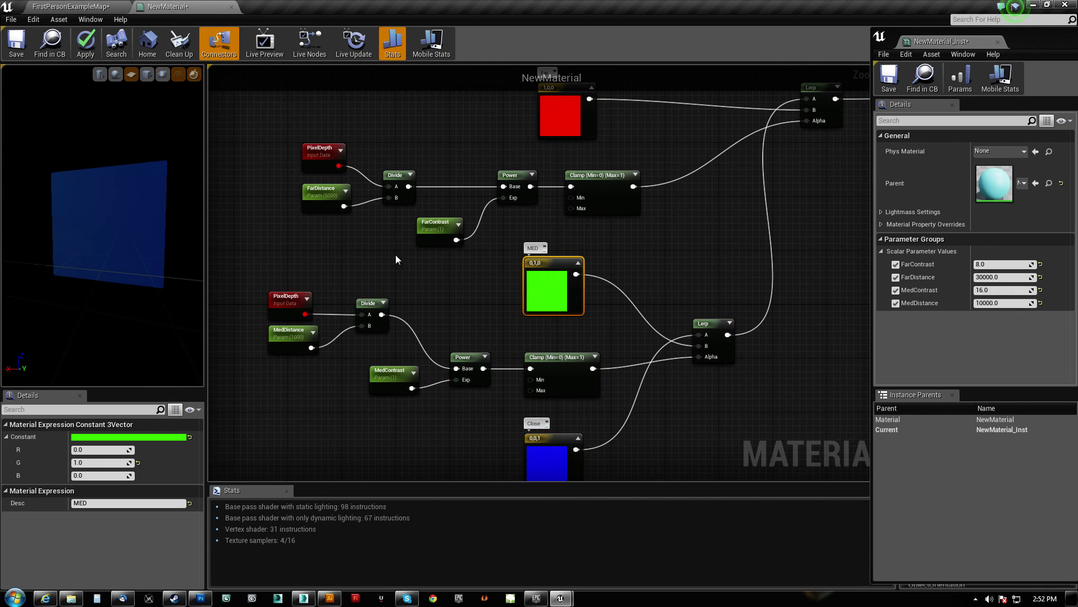
pyautogui.moveTo(450, 313); pyautogui.dragTo(319, 431, button='right')
# Review the close, medium and far color bands across the landscape in the level viewport
pyautogui.click(79, 6)
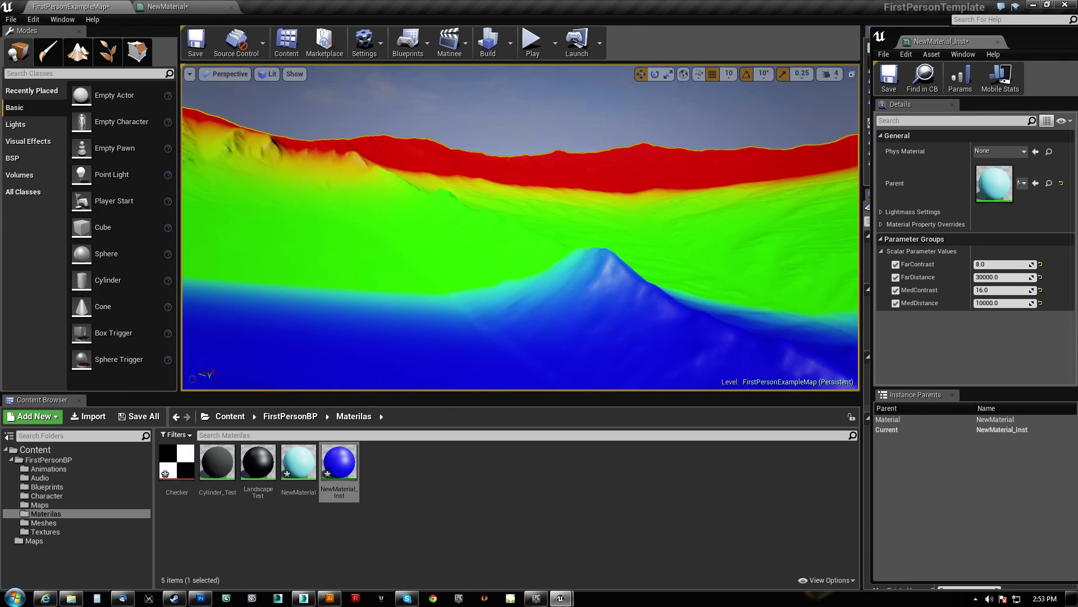
pyautogui.moveTo(520, 227); pyautogui.dragTo(683, 208, button='right')
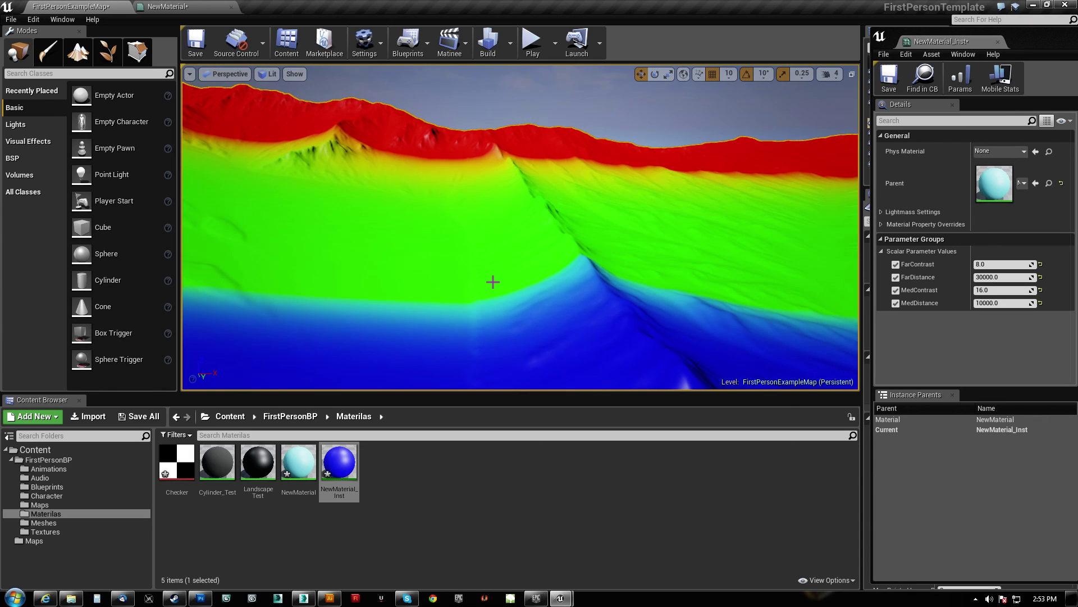